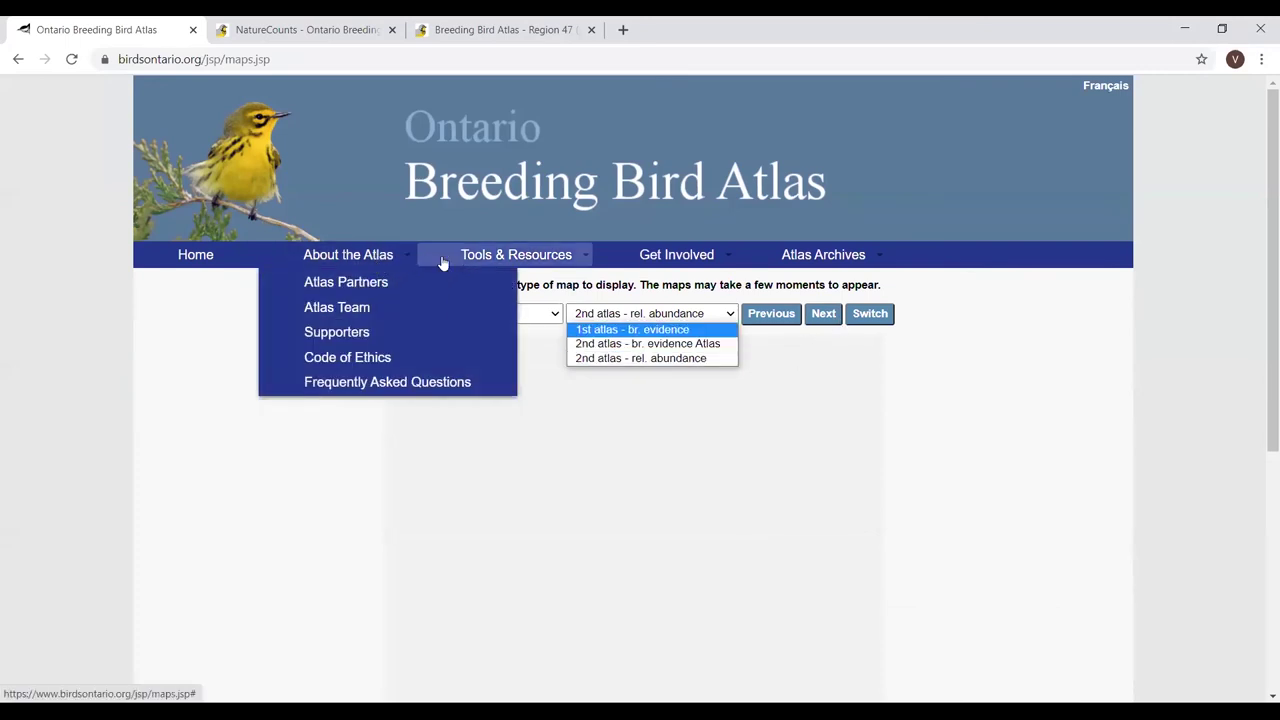
- Open the Instructions and Forms page and bring up the Safe Dates PDF from the guides for atlassers
{"action": "mouse_move", "coordinate": [471, 266]}
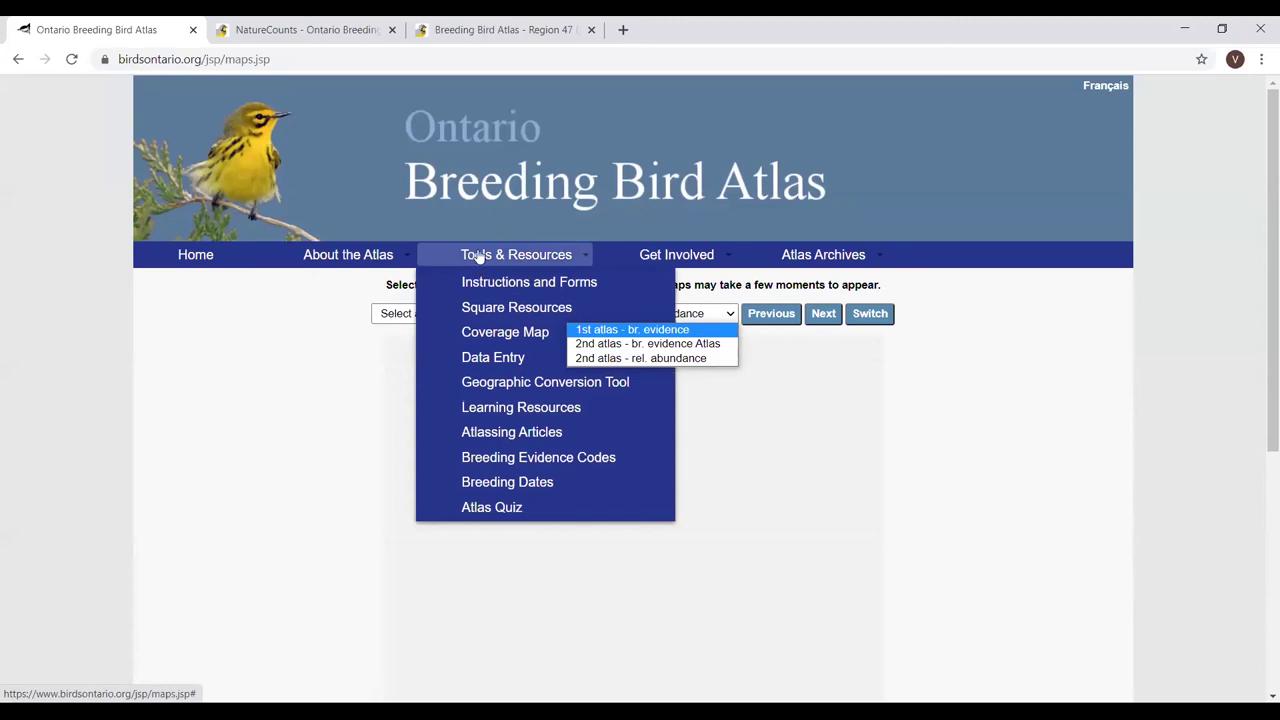
{"action": "left_click", "coordinate": [481, 282]}
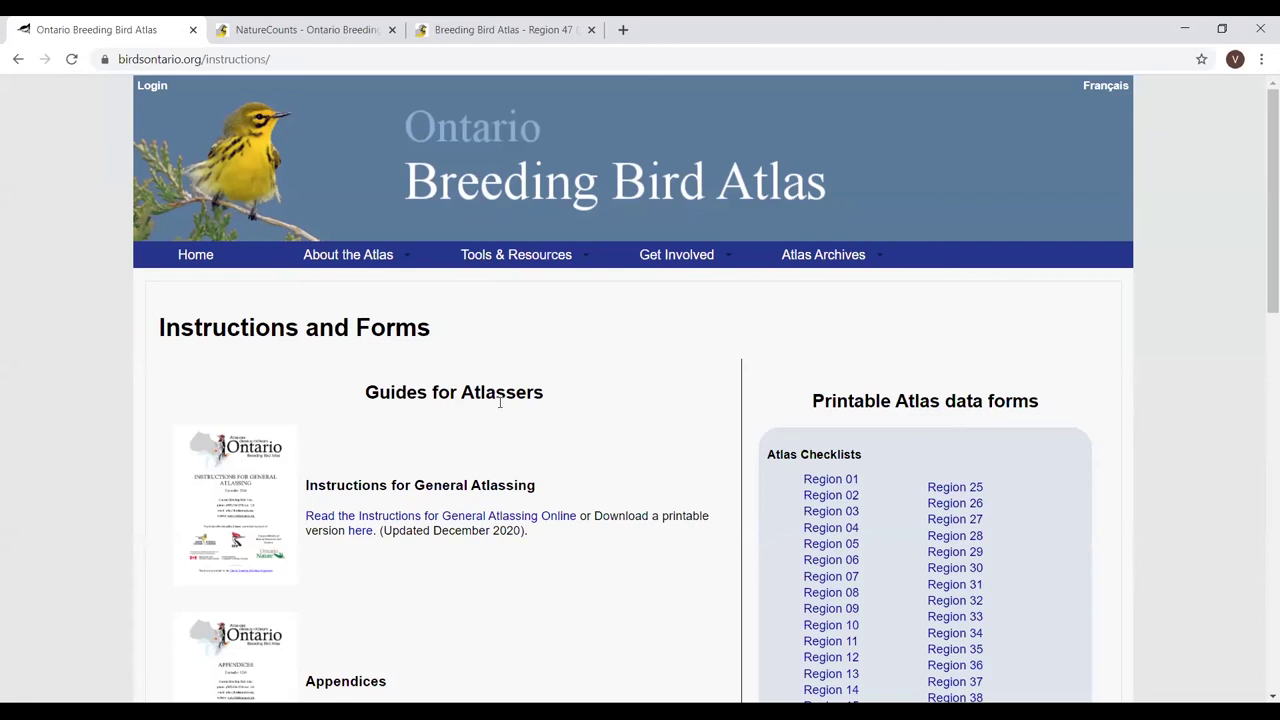
{"action": "scroll", "coordinate": [511, 494], "scroll_direction": "down", "scroll_amount": 2}
{"action": "scroll", "coordinate": [520, 478], "scroll_direction": "down", "scroll_amount": 2}
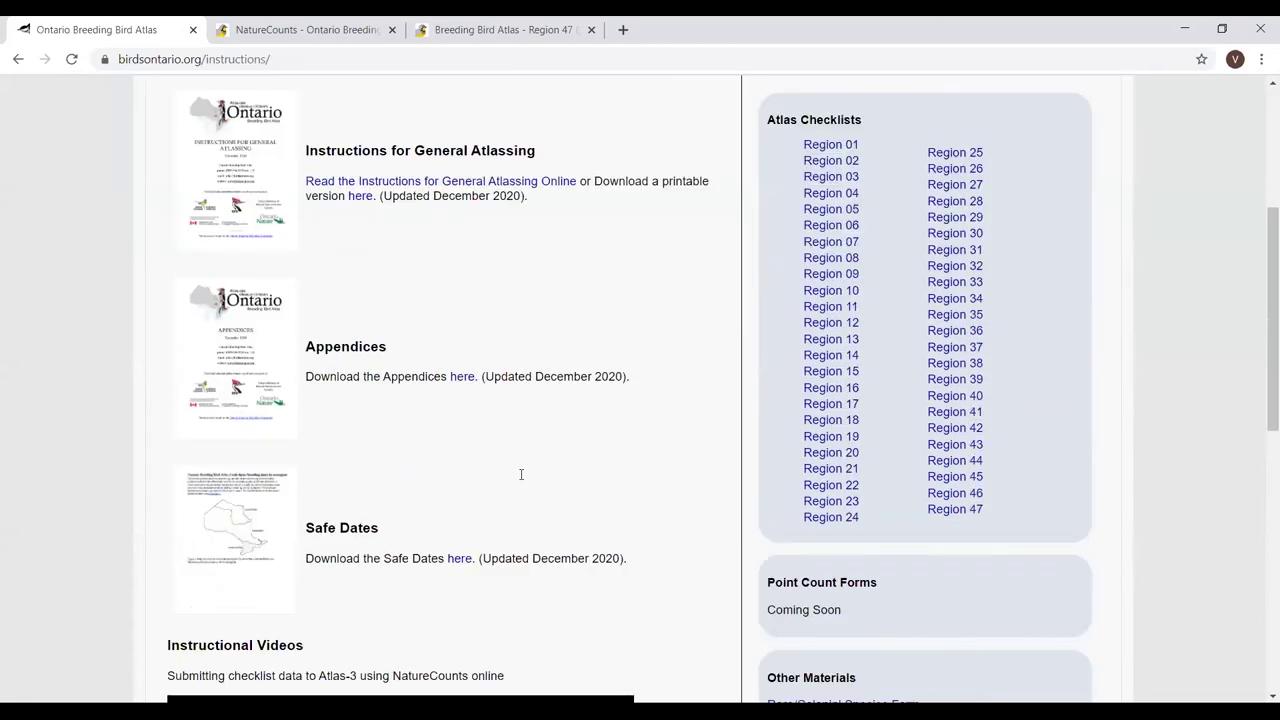
{"action": "scroll", "coordinate": [470, 488], "scroll_direction": "down", "scroll_amount": 1}
{"action": "left_click", "coordinate": [460, 480]}
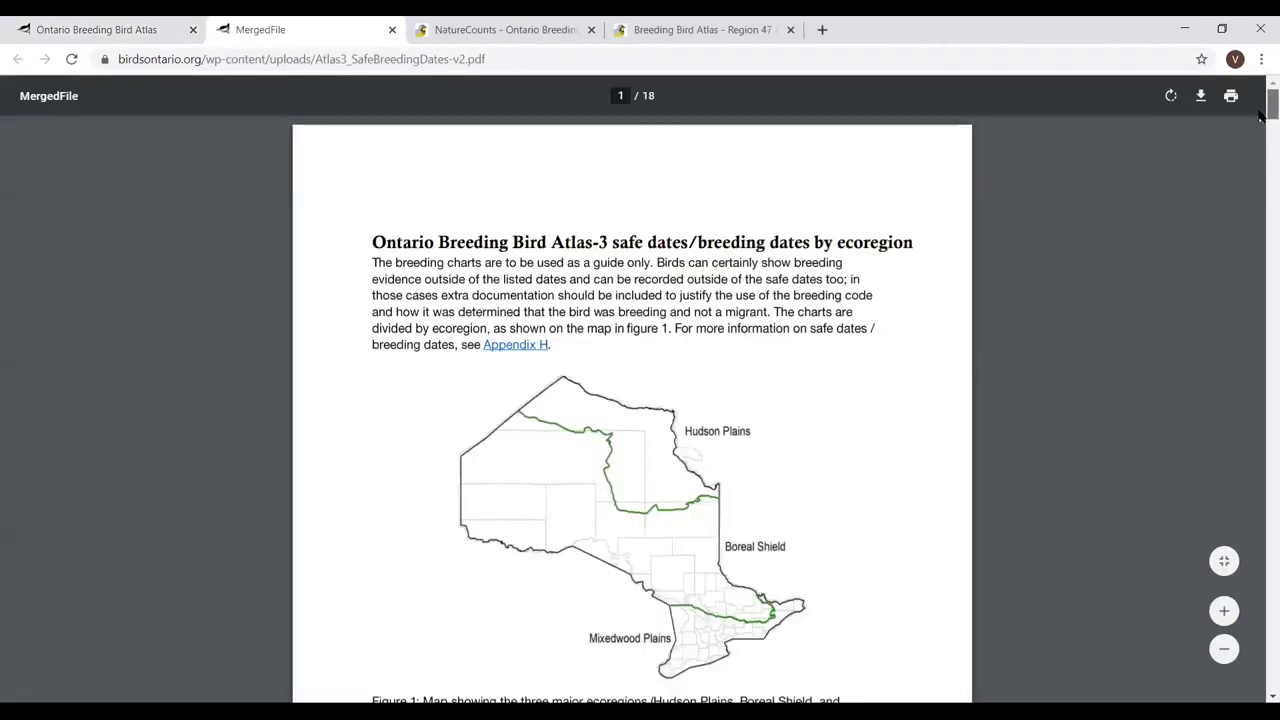
- Examine the Mixedwood Plains safe dates chart on page 13 of the PDF, including its legend
{"action": "scroll", "coordinate": [1259, 187], "scroll_direction": "down", "scroll_amount": 1}
{"action": "left_click_drag", "start_coordinate": [1259, 187], "coordinate": [1259, 450]}
{"action": "left_click_drag", "start_coordinate": [1259, 507], "coordinate": [1260, 517]}
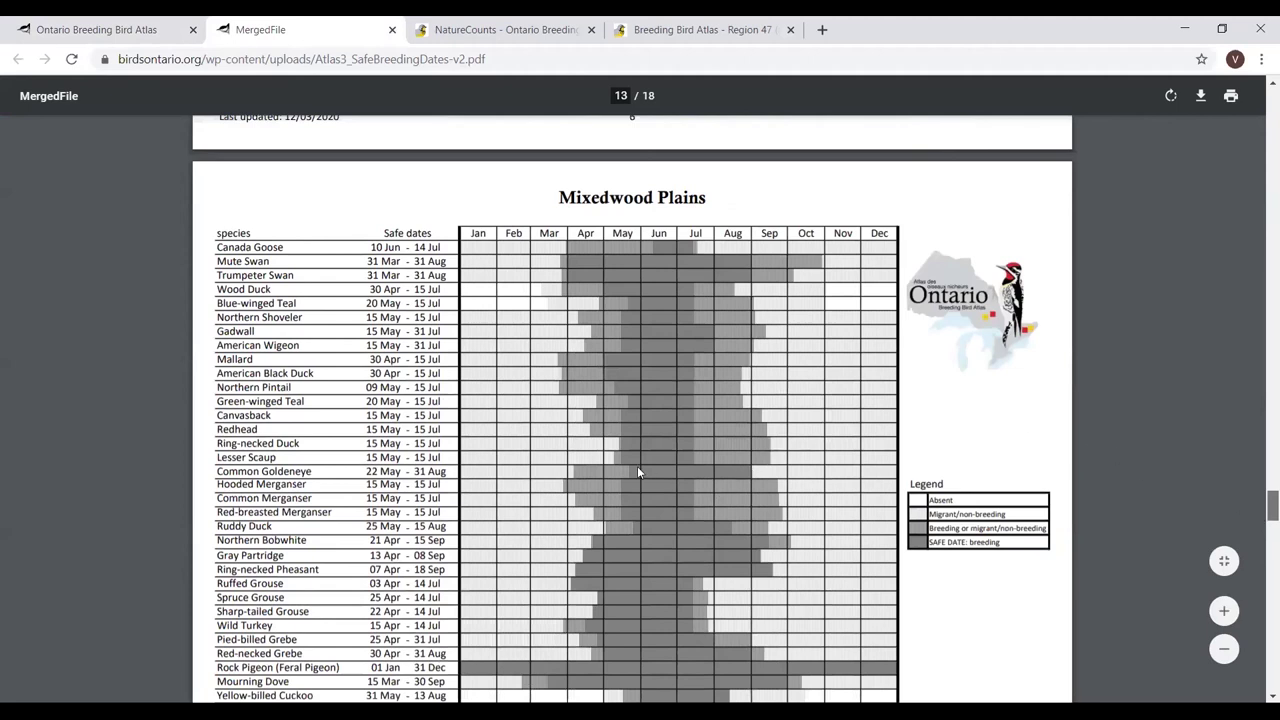
{"action": "scroll", "coordinate": [653, 470], "scroll_direction": "down", "scroll_amount": 2}
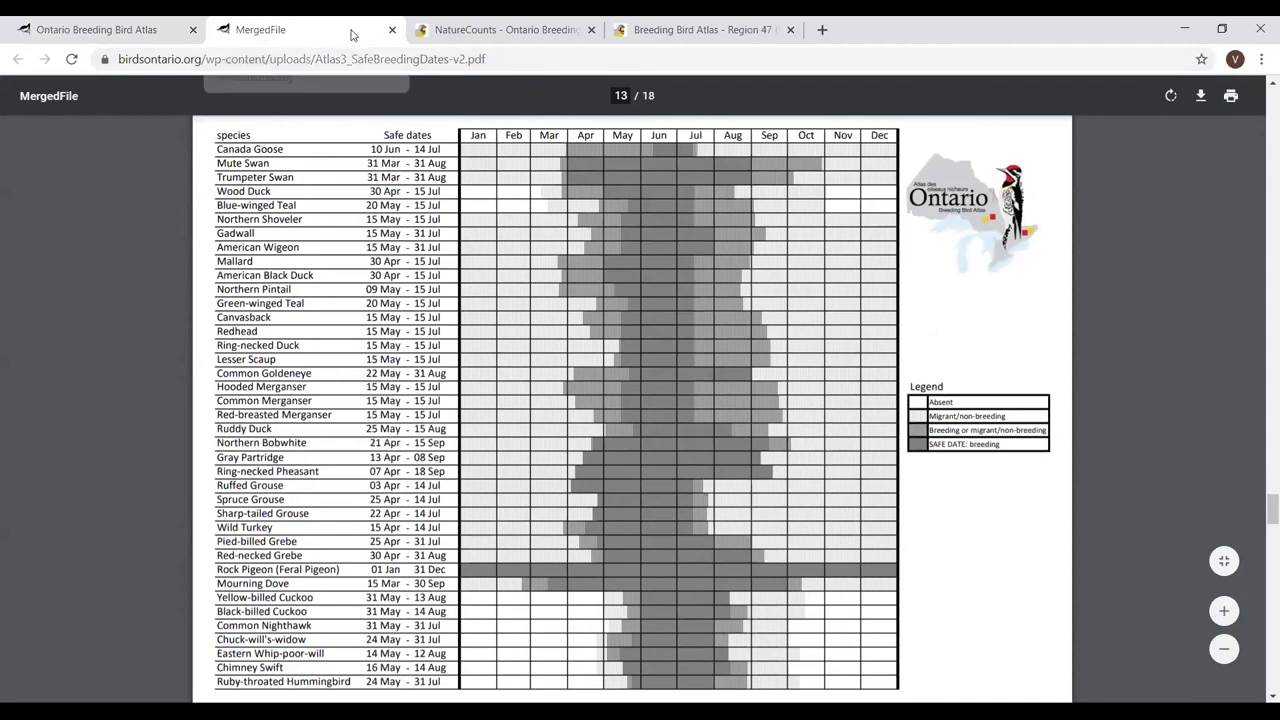
- Look over the instructional videos on the Instructions and Forms page and open the printable Region 47 atlas checklist
{"action": "left_click", "coordinate": [160, 31]}
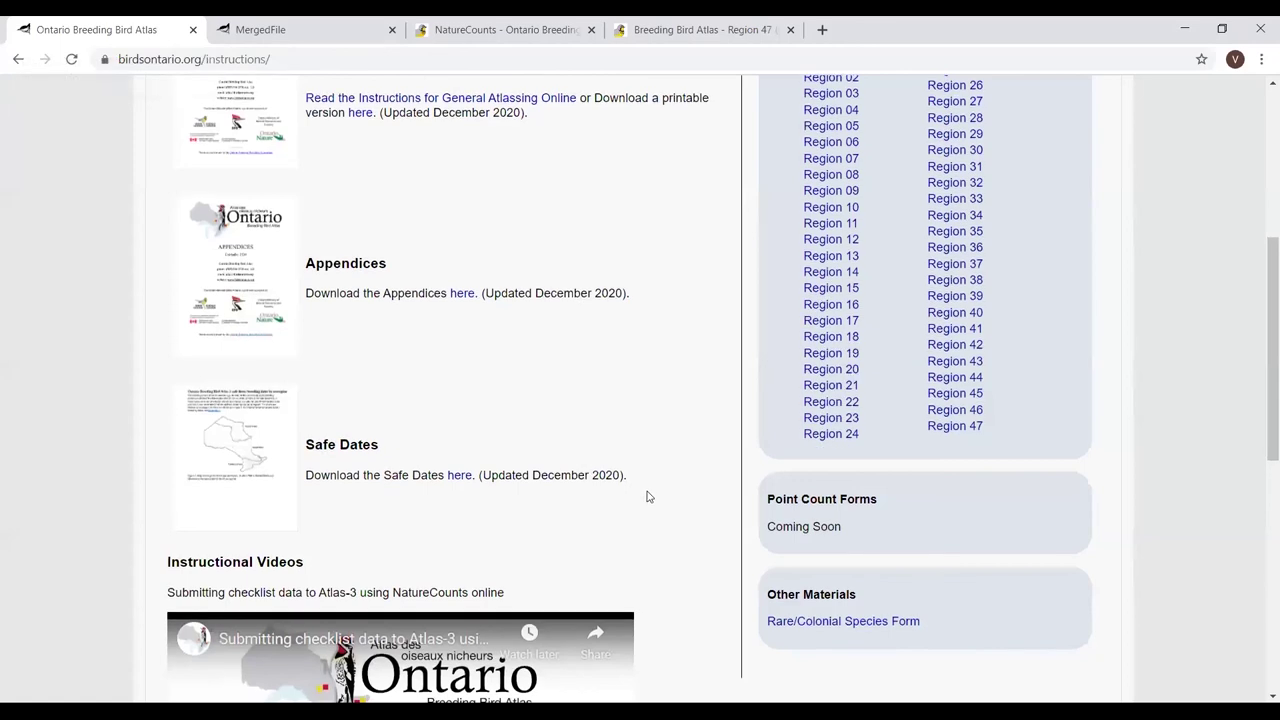
{"action": "scroll", "coordinate": [645, 497], "scroll_direction": "down", "scroll_amount": 5}
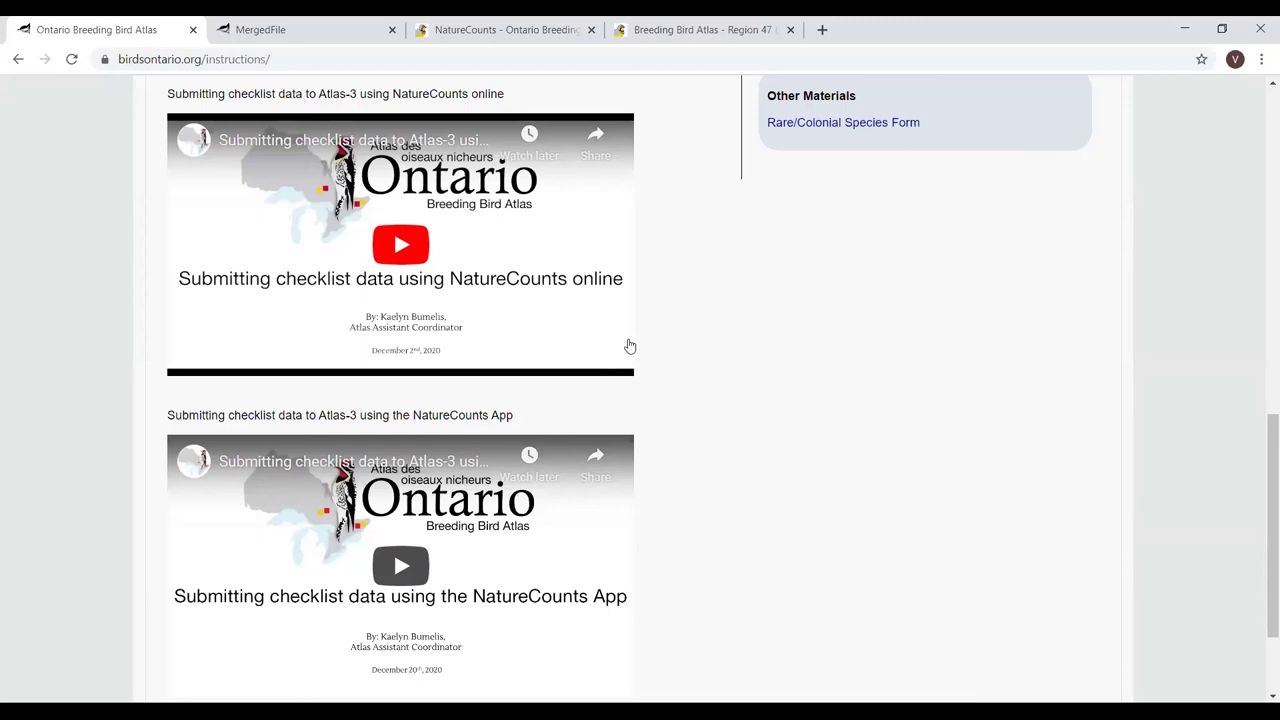
{"action": "scroll", "coordinate": [800, 400], "scroll_direction": "up", "scroll_amount": 2}
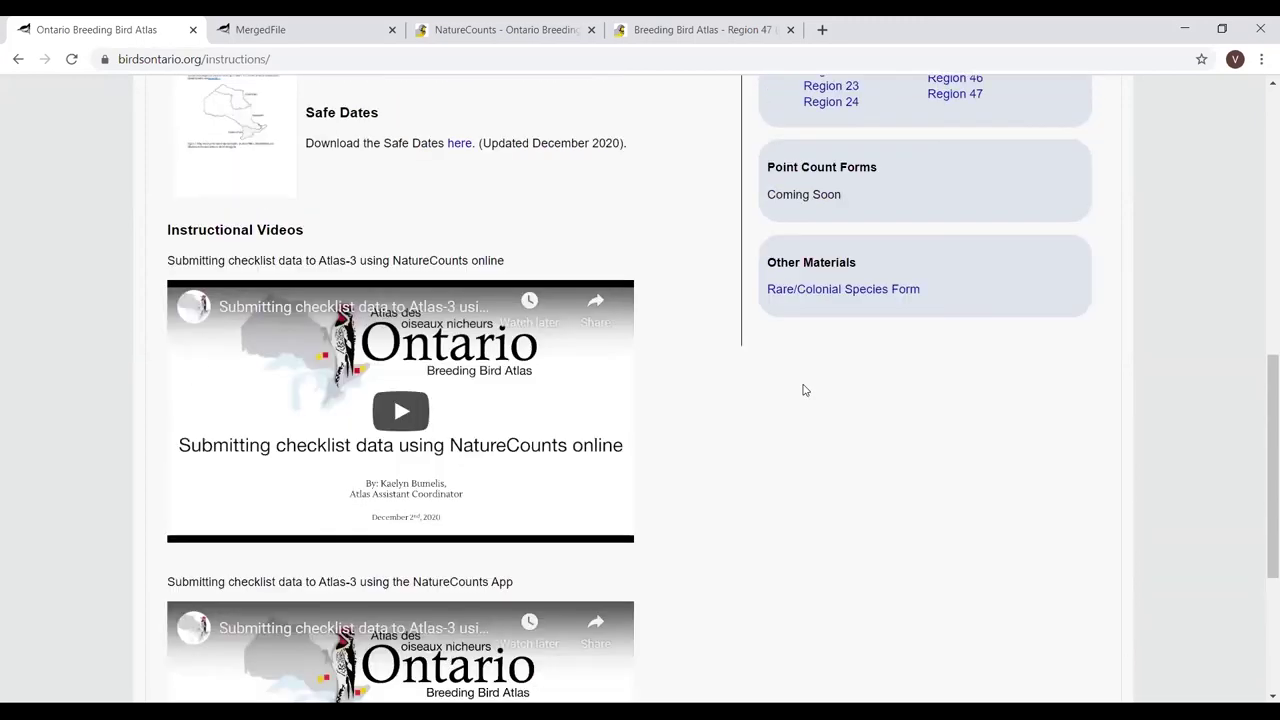
{"action": "scroll", "coordinate": [805, 387], "scroll_direction": "up", "scroll_amount": 5}
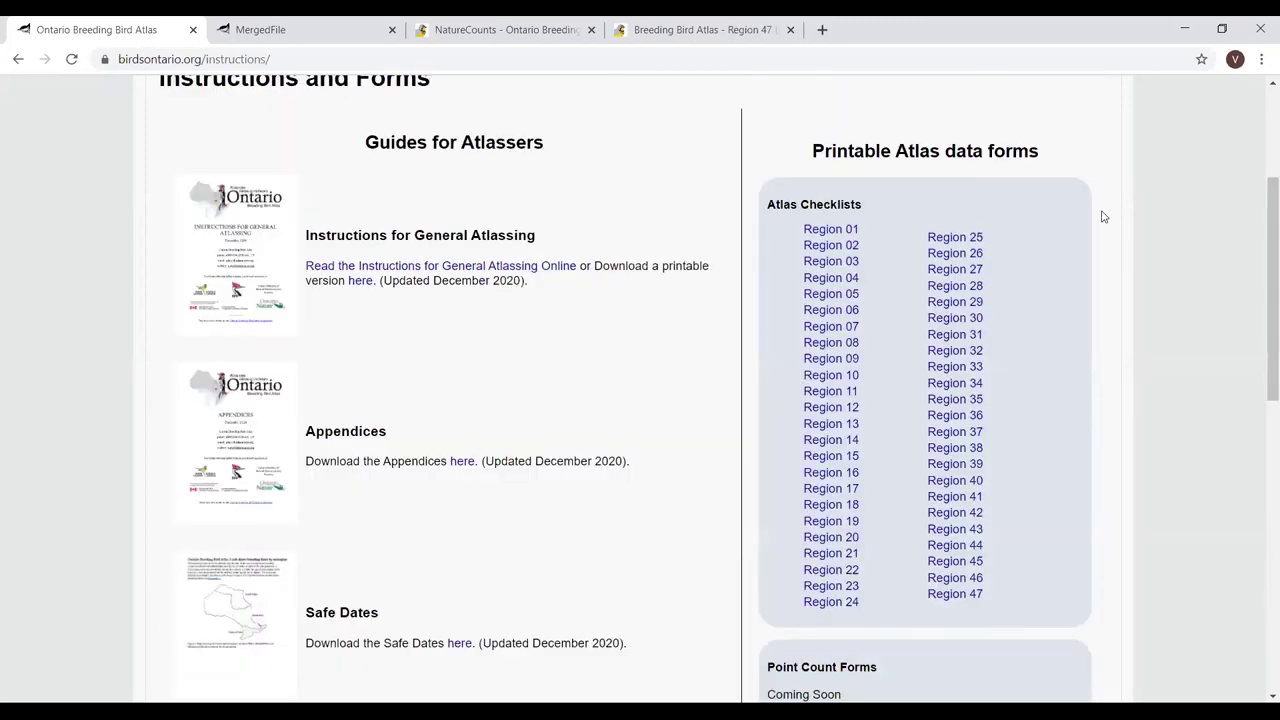
{"action": "left_click", "coordinate": [960, 596]}
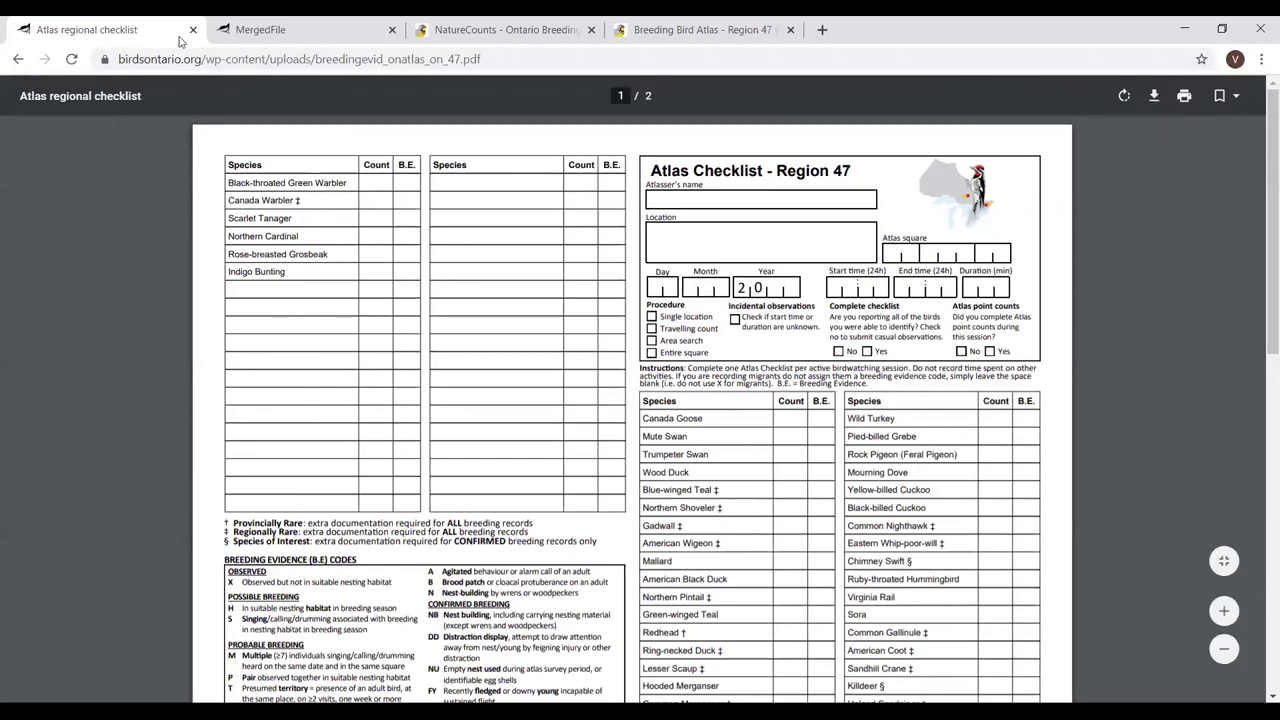
- Leave the checklist, open the Square Resources page and show where NatureCounts lists its Resources options
{"action": "left_click", "coordinate": [28, 62]}
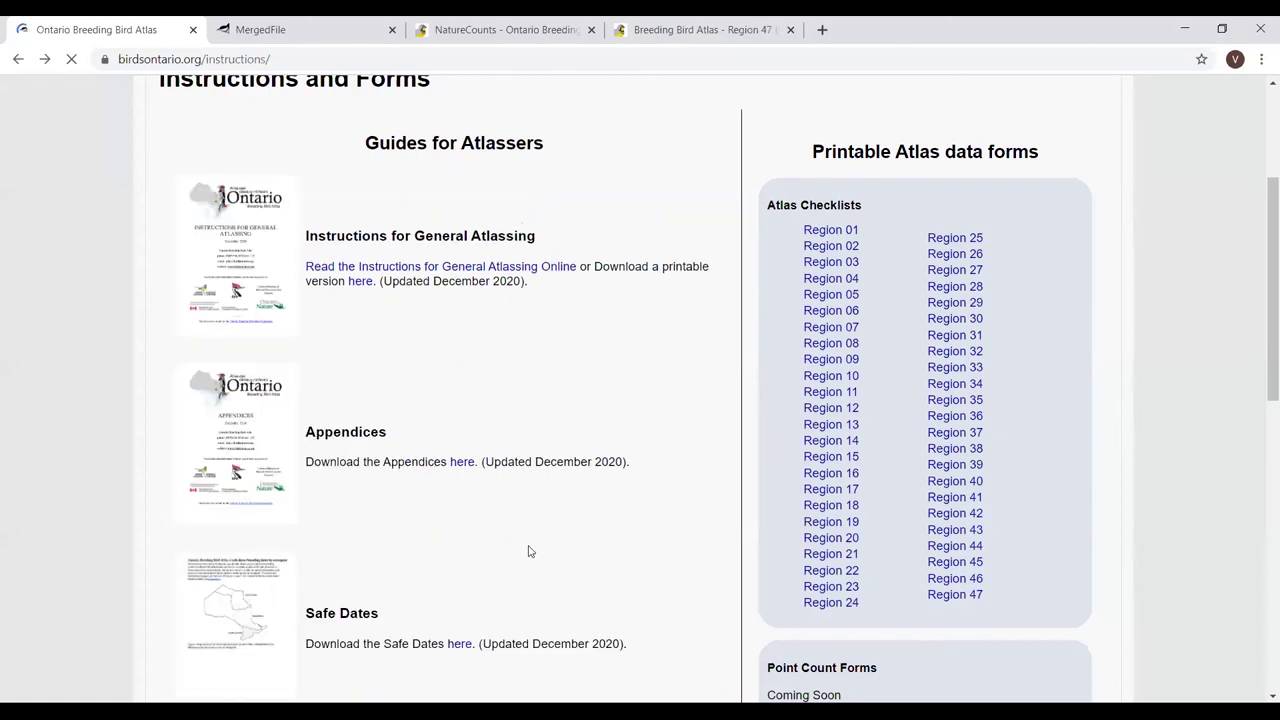
{"action": "scroll", "coordinate": [436, 379], "scroll_direction": "up", "scroll_amount": 3}
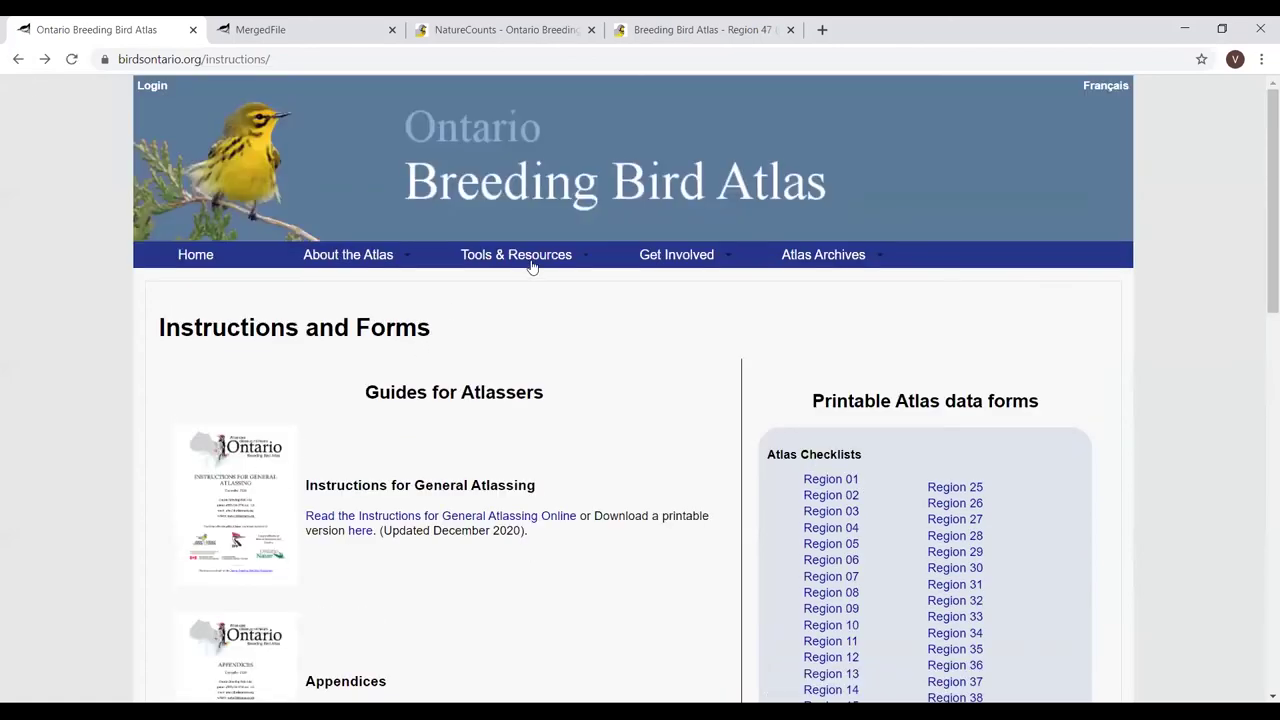
{"action": "mouse_move", "coordinate": [532, 267]}
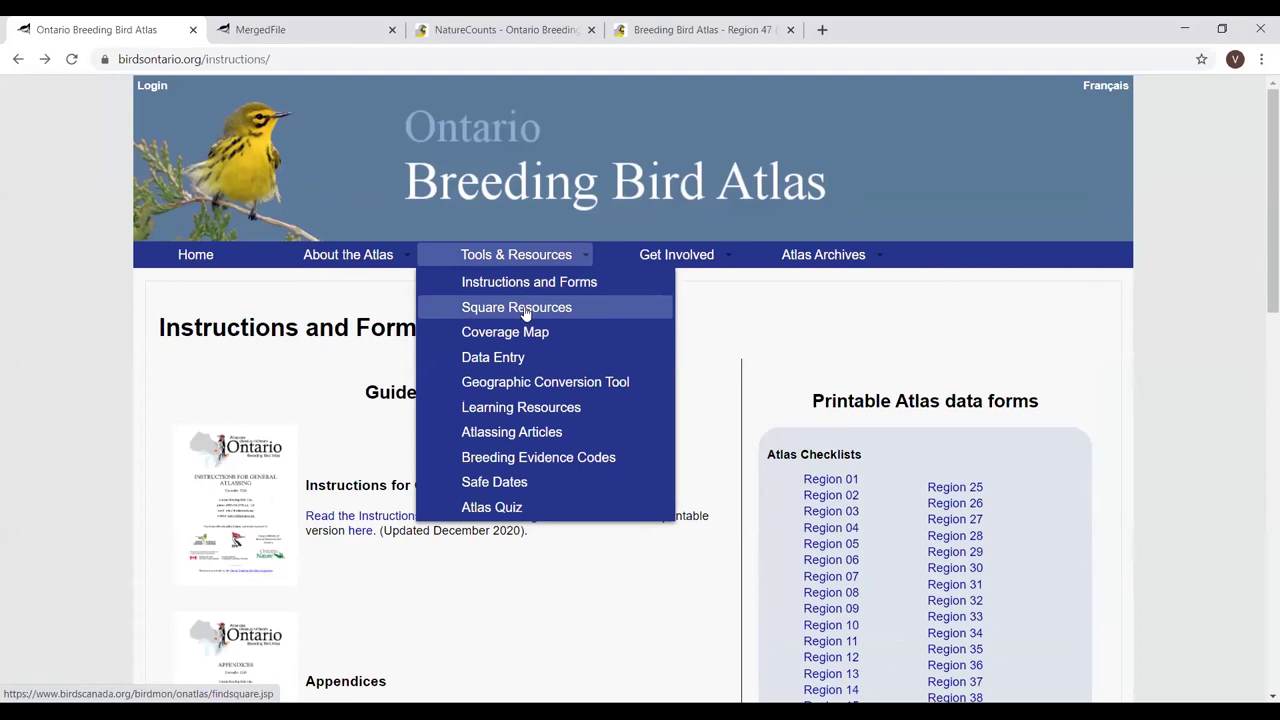
{"action": "left_click", "coordinate": [526, 313]}
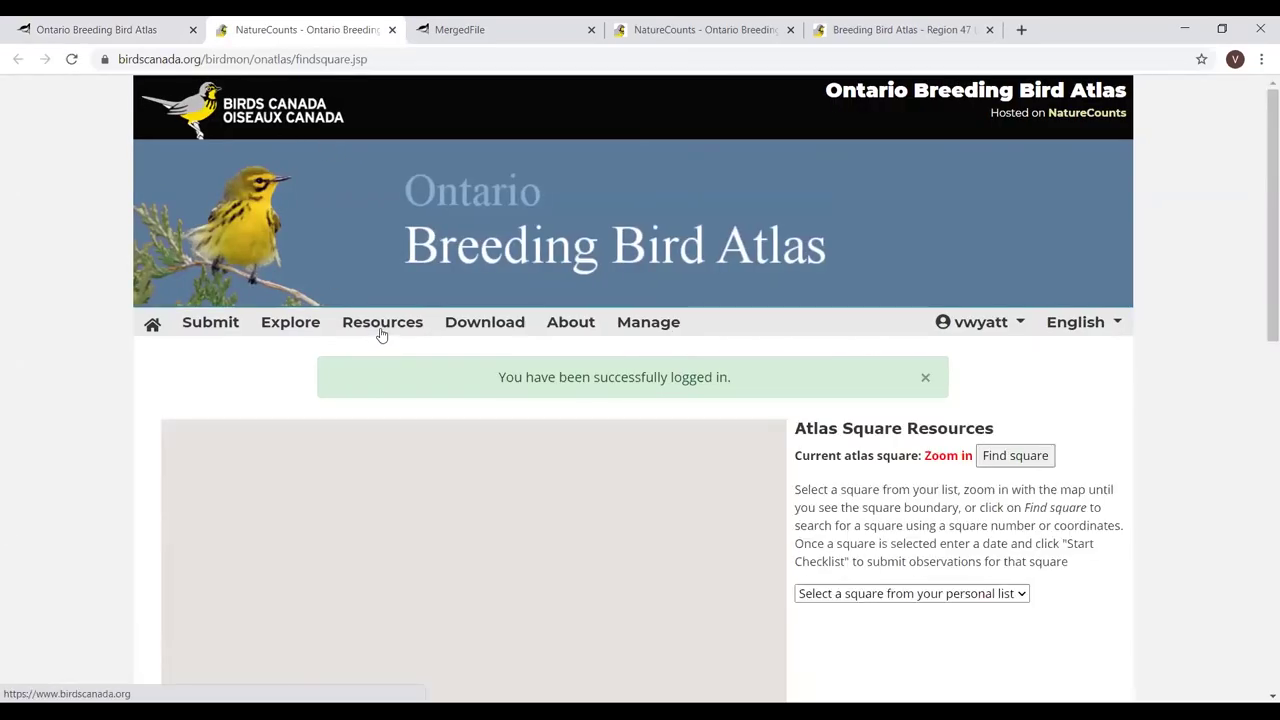
{"action": "left_click", "coordinate": [381, 333]}
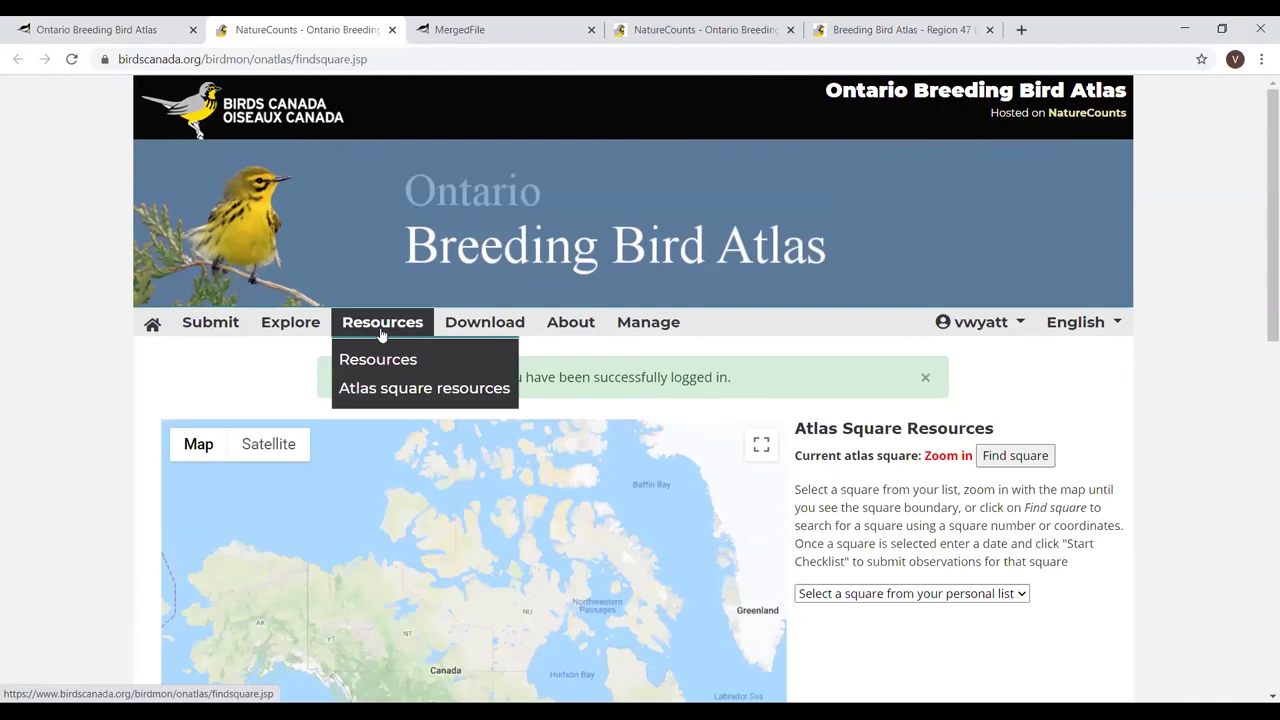
{"action": "left_click", "coordinate": [1065, 655]}
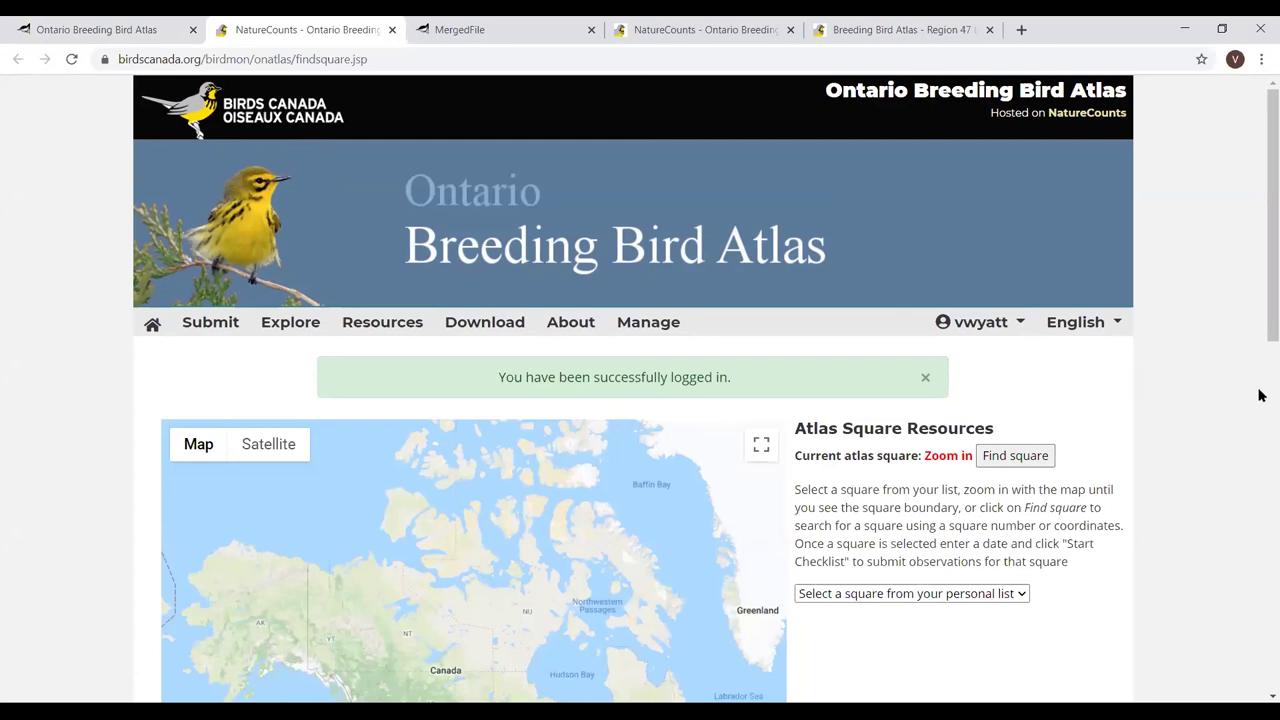
- Select 17TNJ61: Home Square from the personal list and open that square's PDF map
{"action": "scroll", "coordinate": [1258, 380], "scroll_direction": "down", "scroll_amount": 1}
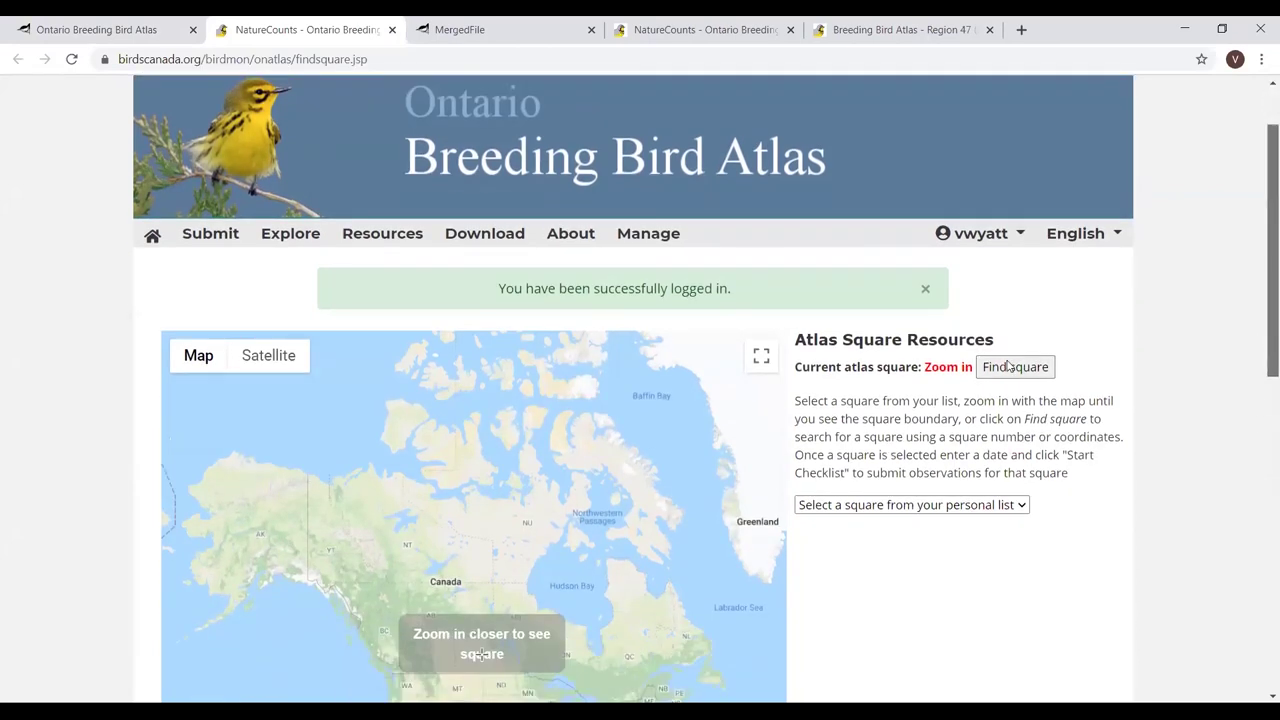
{"action": "scroll", "coordinate": [1022, 262], "scroll_direction": "down", "scroll_amount": 3}
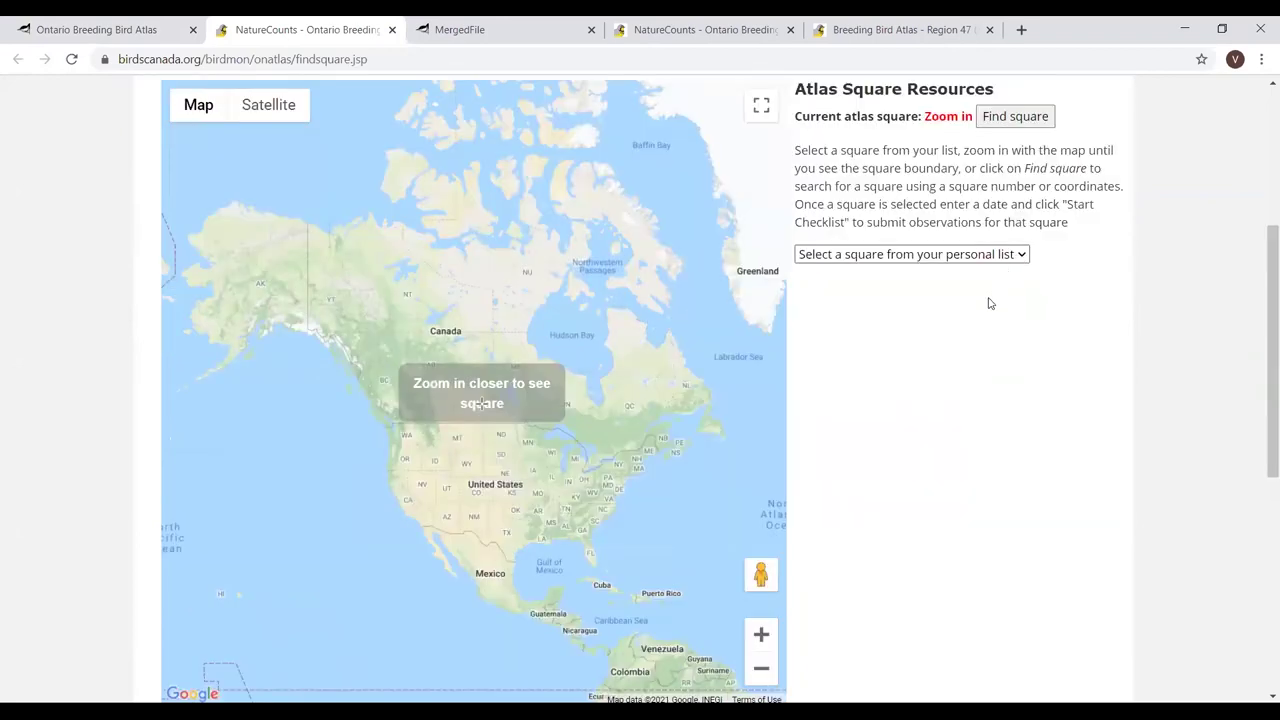
{"action": "left_click", "coordinate": [990, 255]}
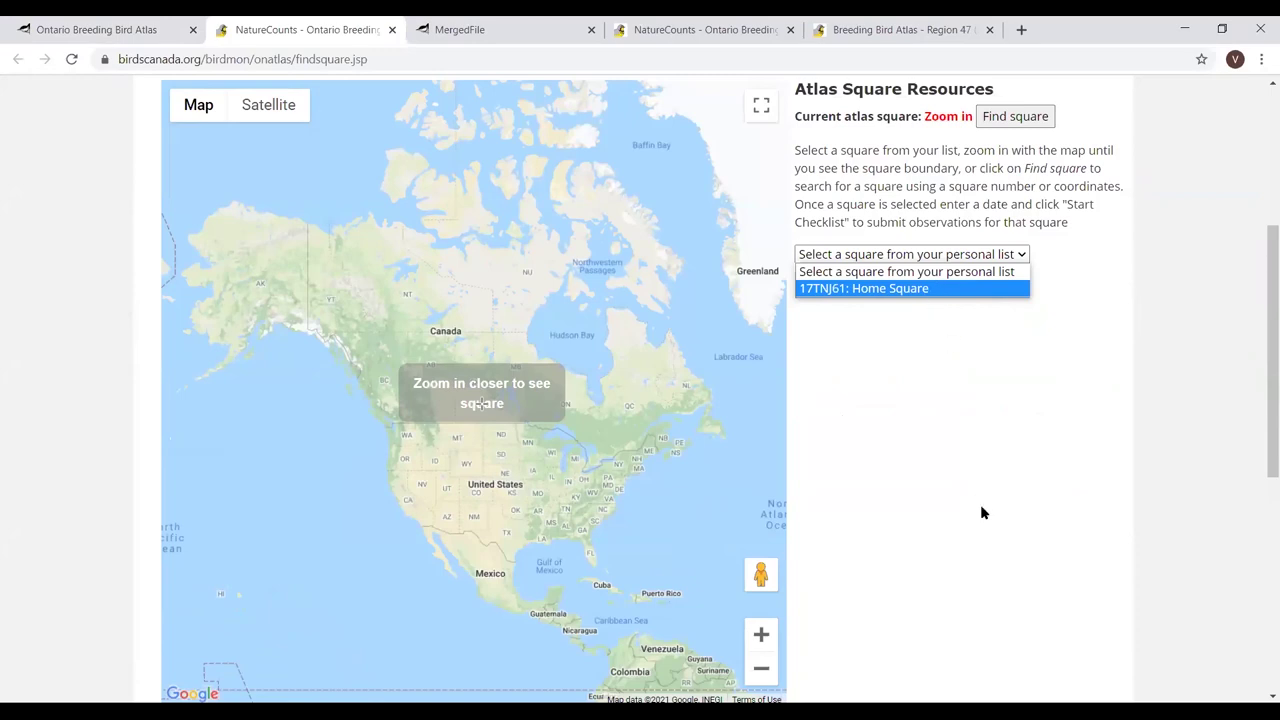
{"action": "key", "text": "Return"}
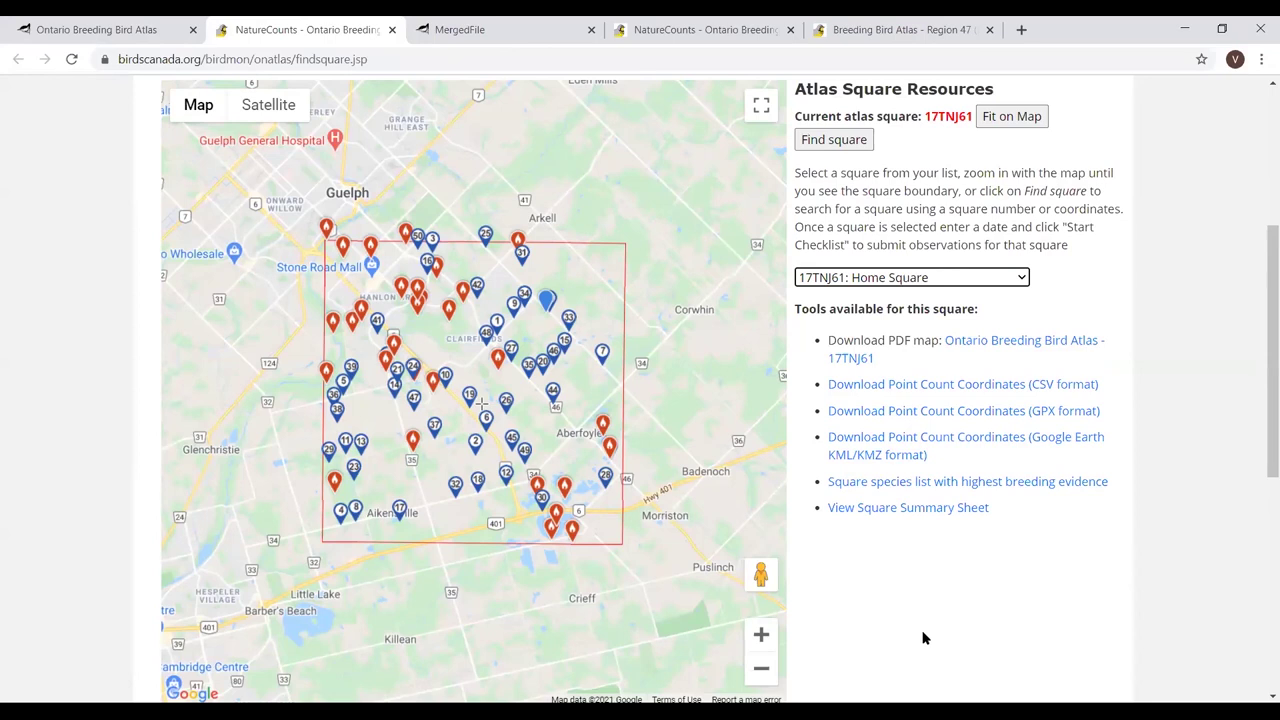
{"action": "left_click", "coordinate": [1055, 345]}
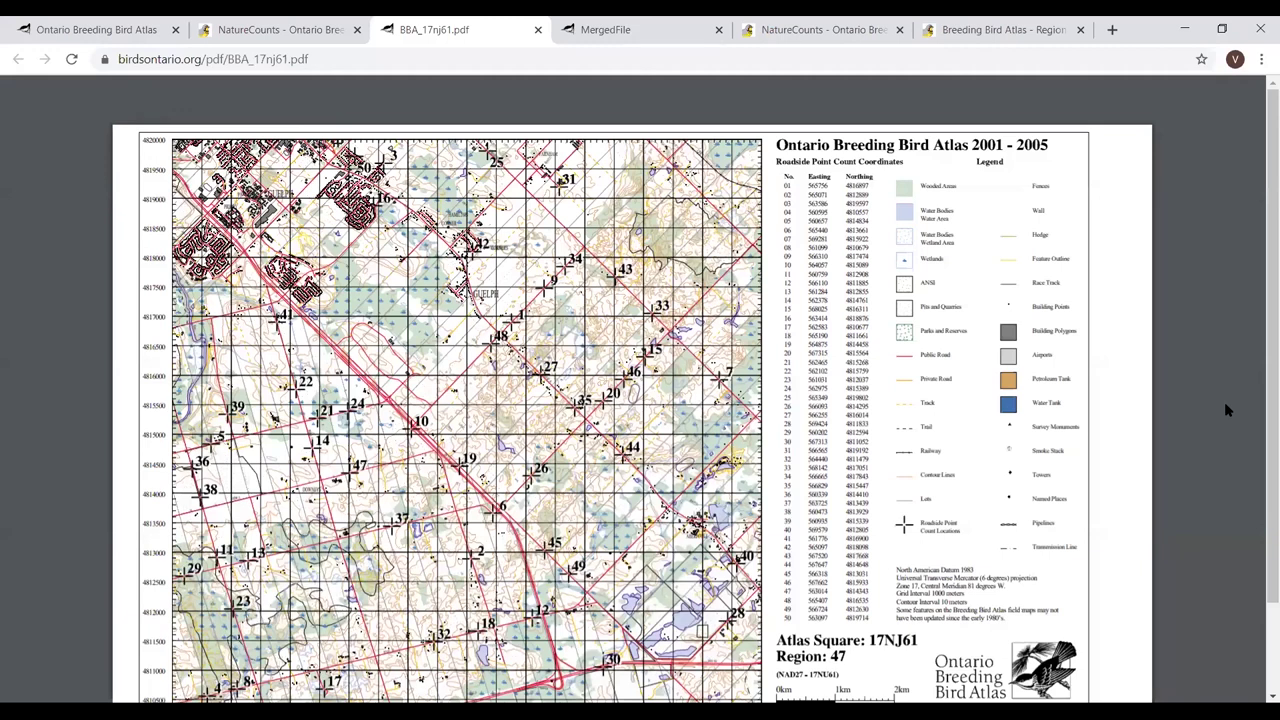
- Switch to the already open summary sheet for square 17TNJ61 and view it from its beginning
{"action": "left_click", "coordinate": [130, 36]}
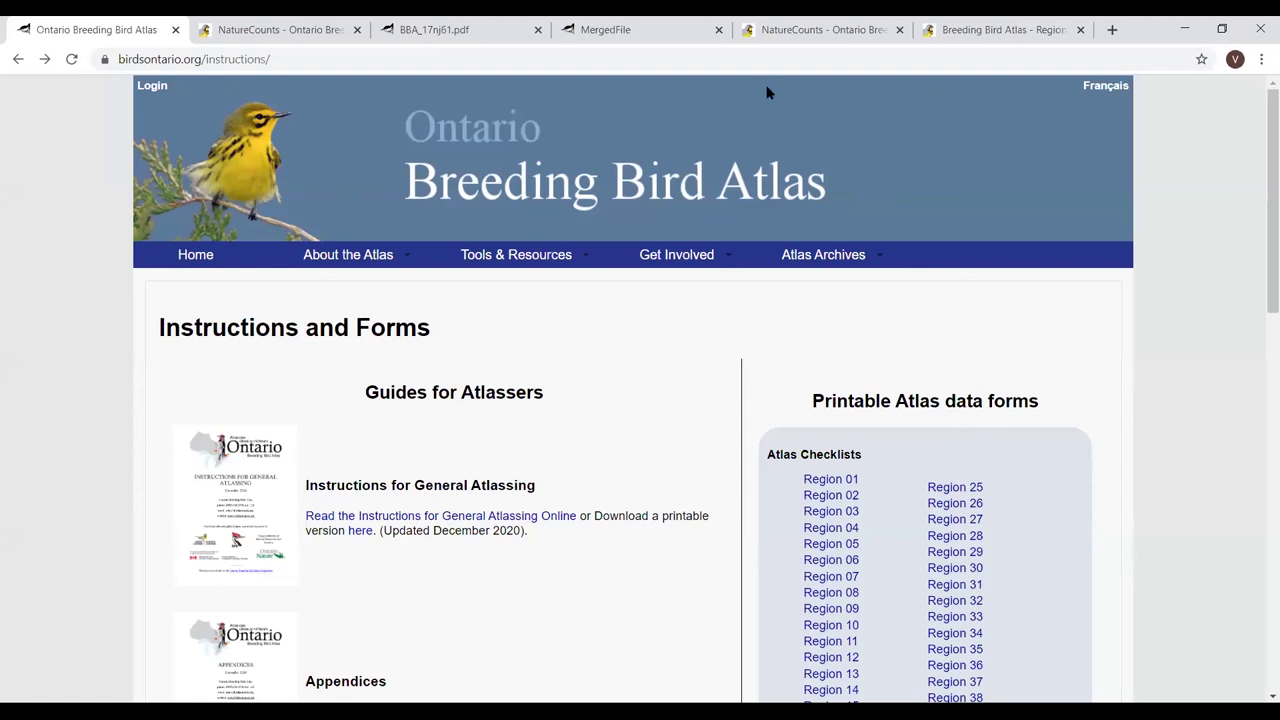
{"action": "left_click", "coordinate": [1012, 32]}
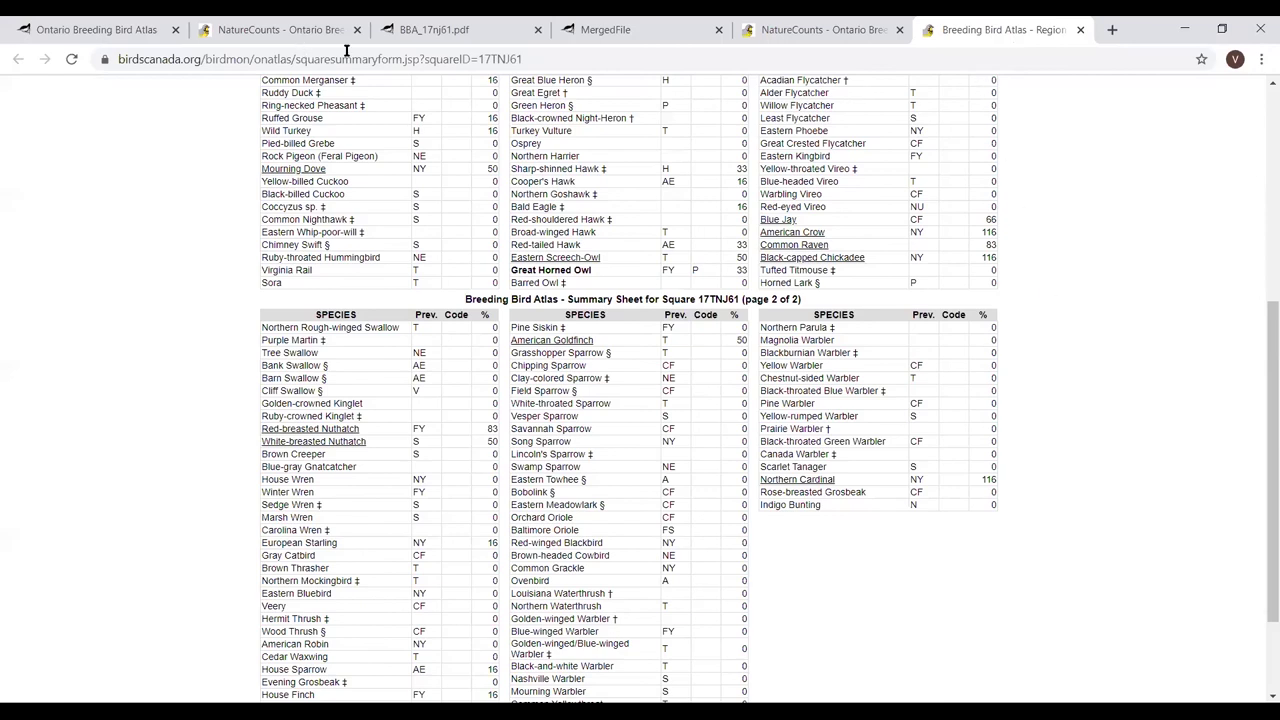
{"action": "key", "text": "Home"}
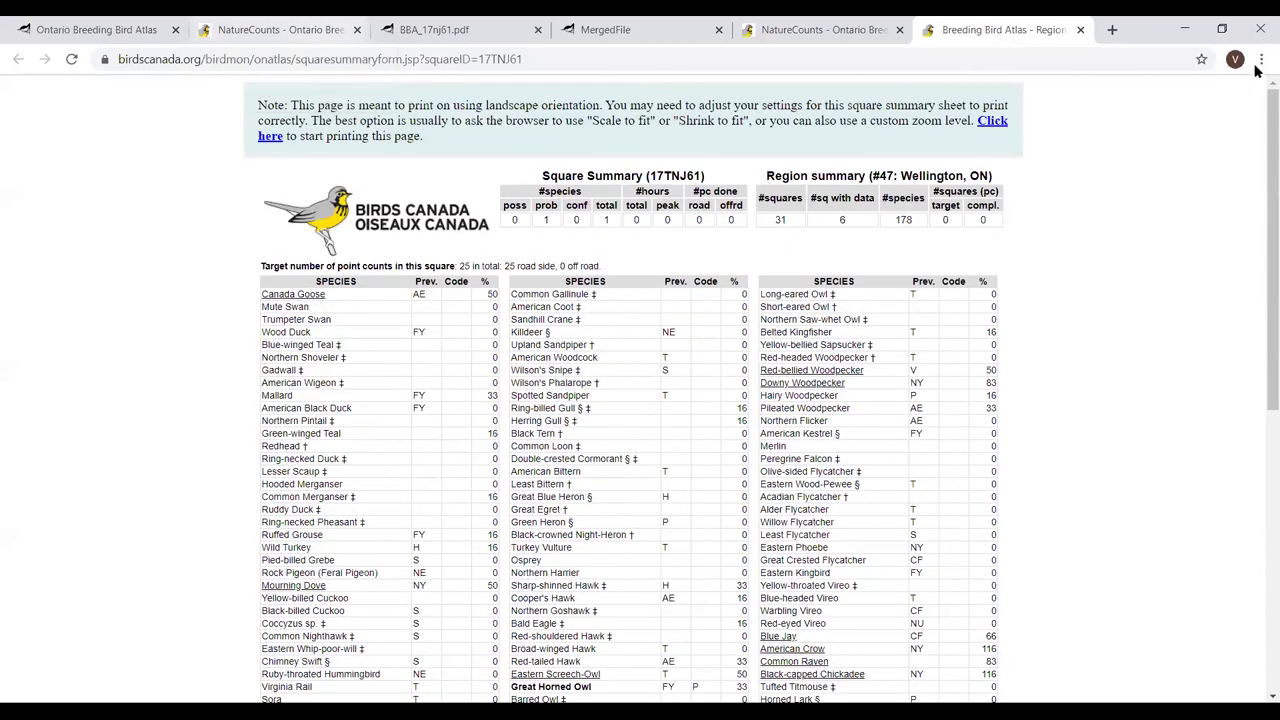
- Show the View Square Summary Sheet link among the home square's tools and return to the open summary sheet
{"action": "left_click", "coordinate": [245, 33]}
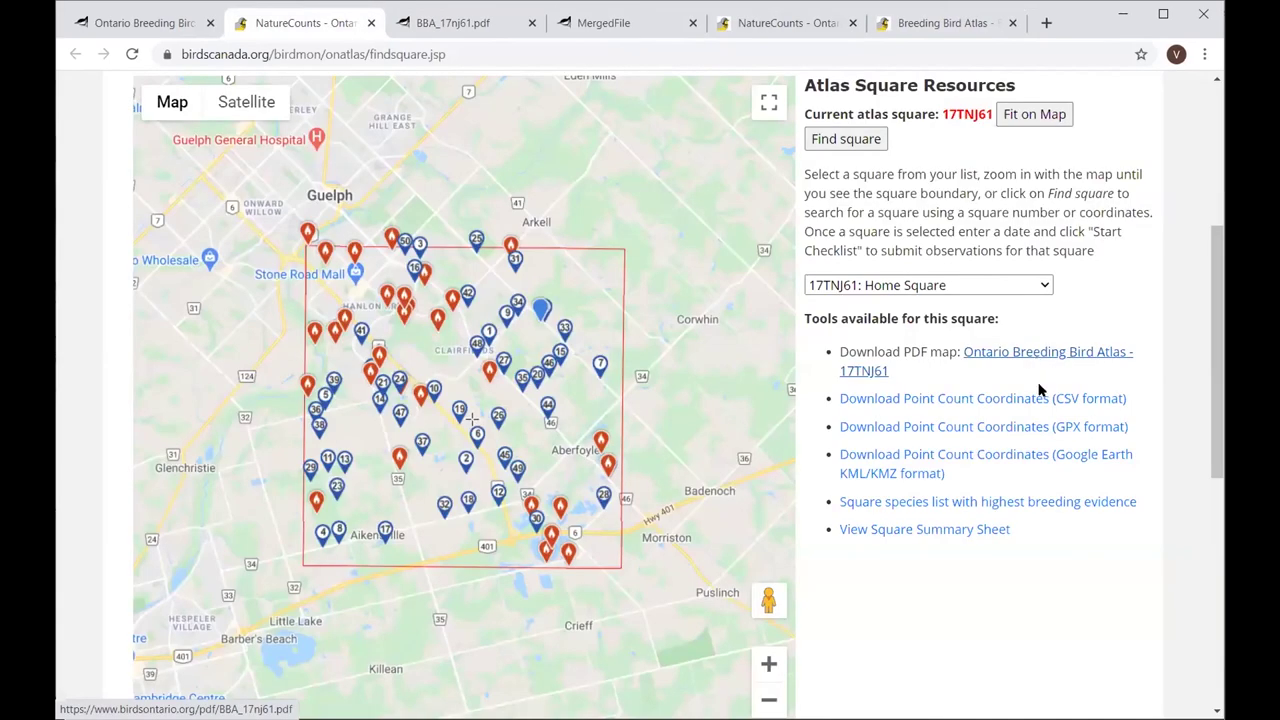
{"action": "left_click", "coordinate": [1004, 532]}
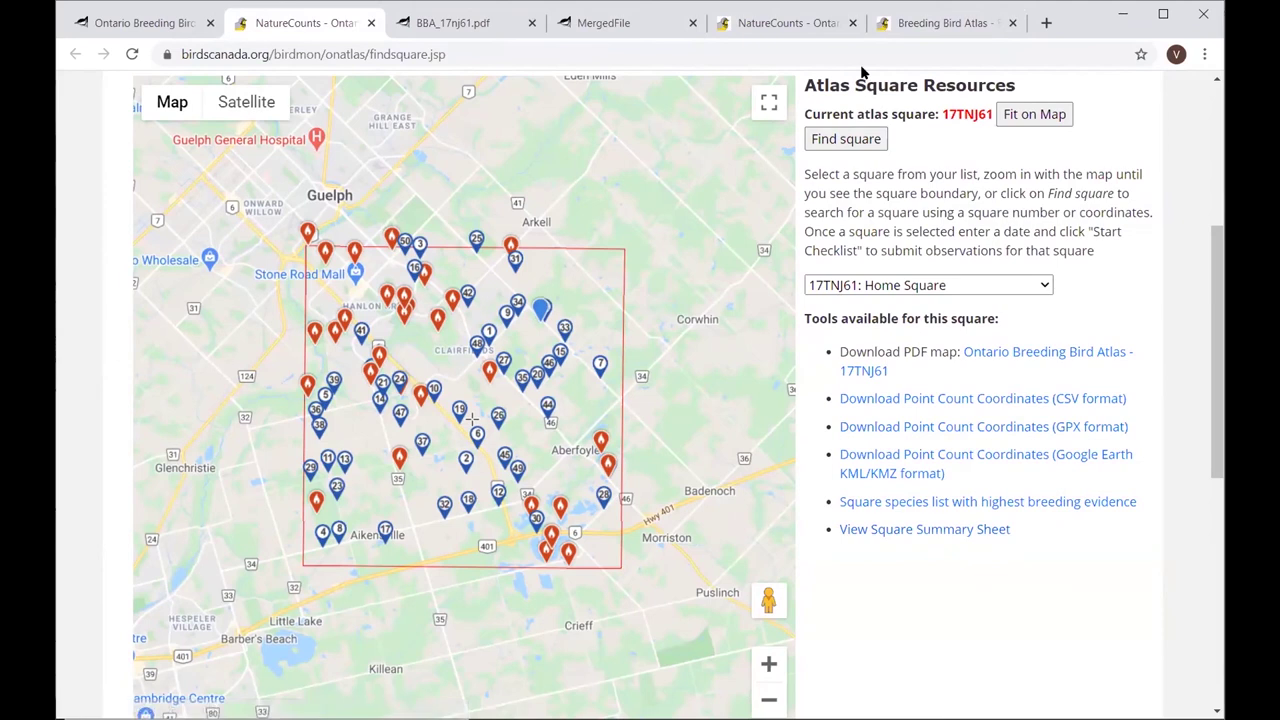
{"action": "left_click", "coordinate": [860, 24]}
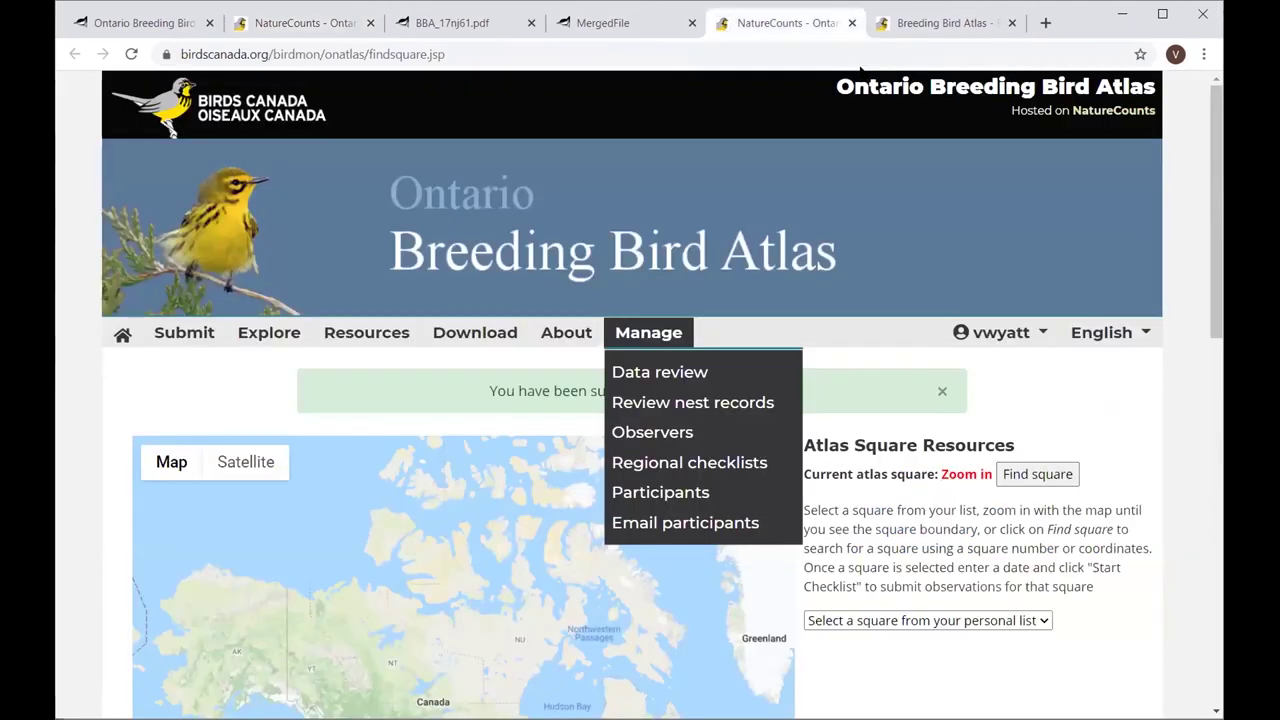
{"action": "key", "text": "ctrl+Tab"}
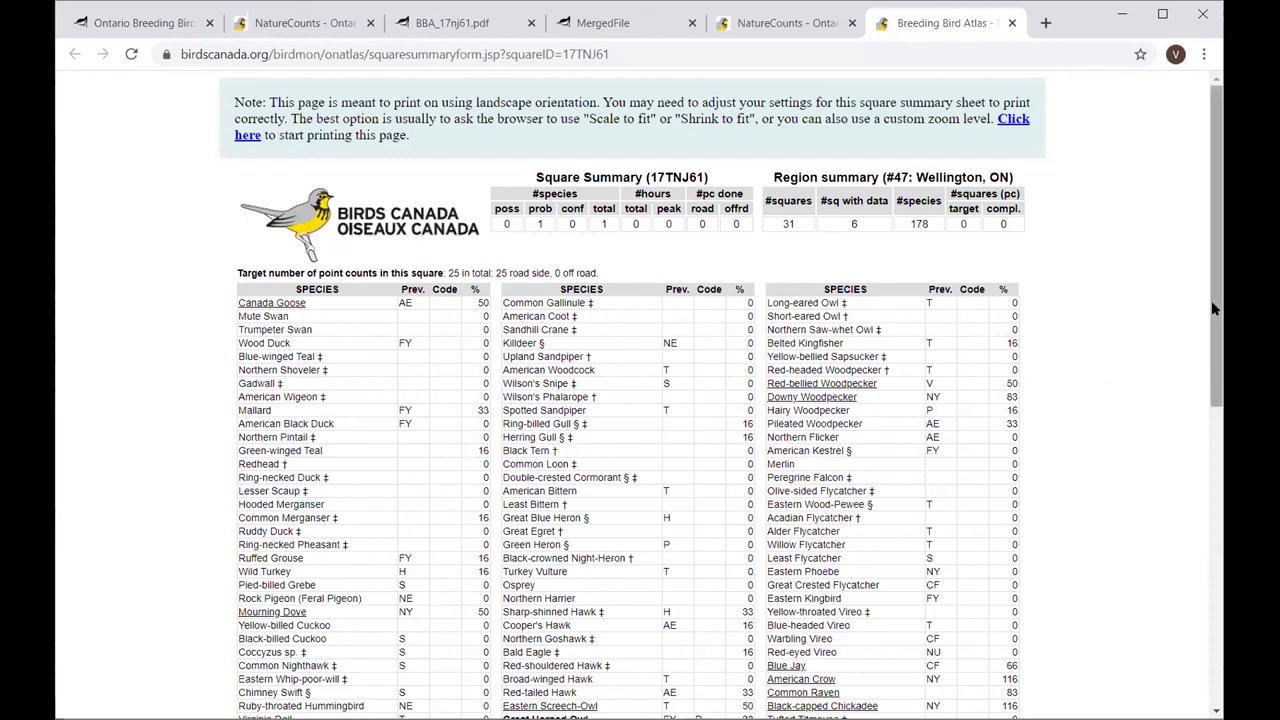
- Examine the species, previous breeding codes and percentages across both pages of the square's summary sheet
{"action": "left_click_drag", "start_coordinate": [1212, 310], "coordinate": [1218, 483]}
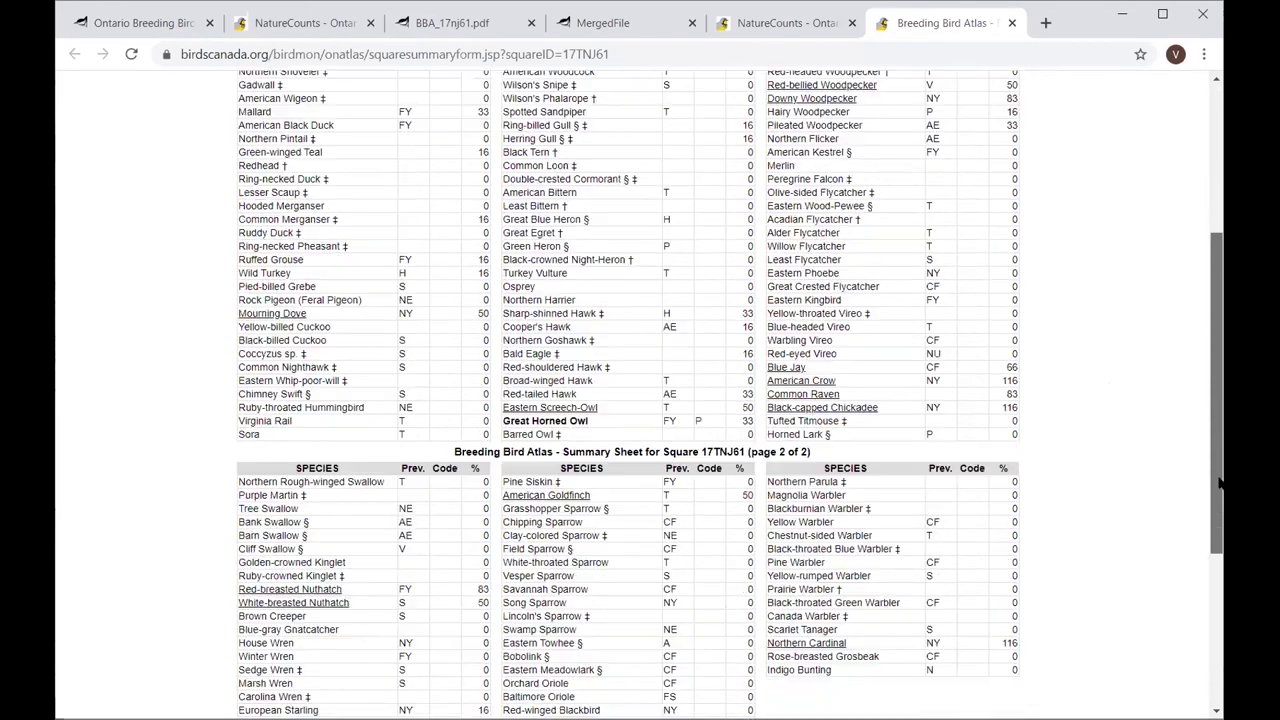
{"action": "scroll", "coordinate": [1030, 326], "scroll_direction": "down", "scroll_amount": 2}
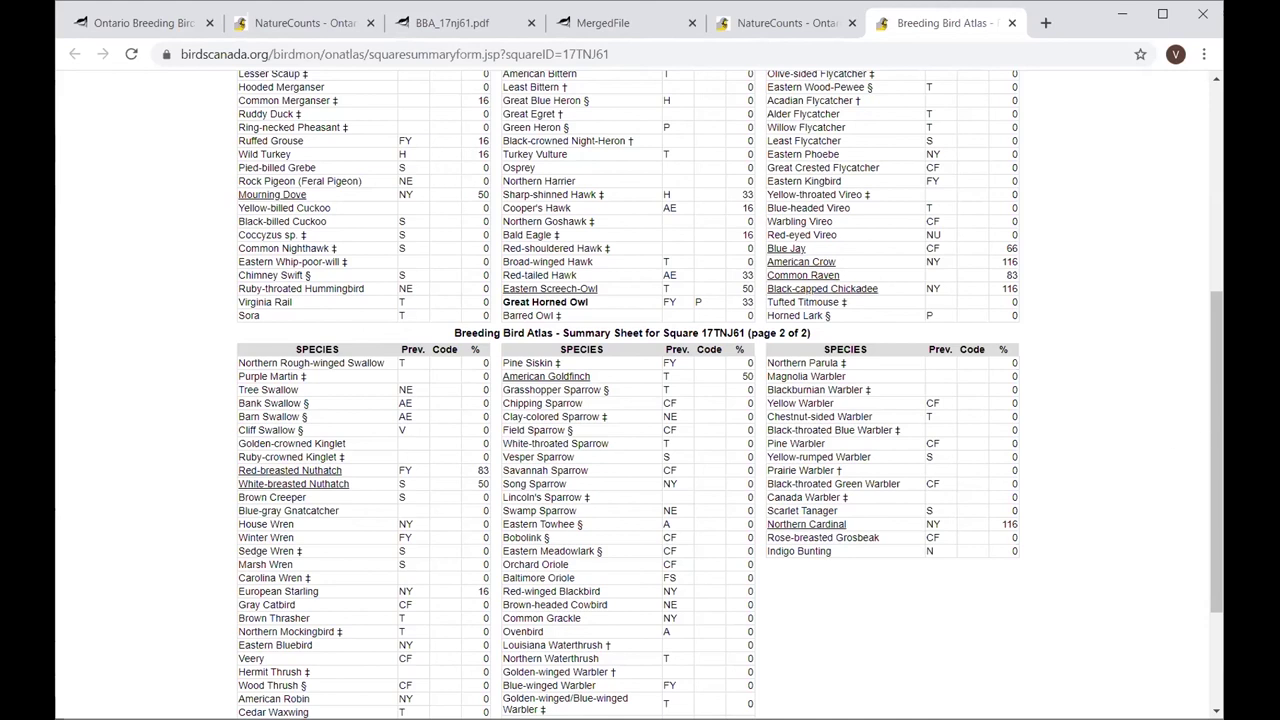
{"action": "left_click_drag", "start_coordinate": [1217, 435], "coordinate": [1217, 340]}
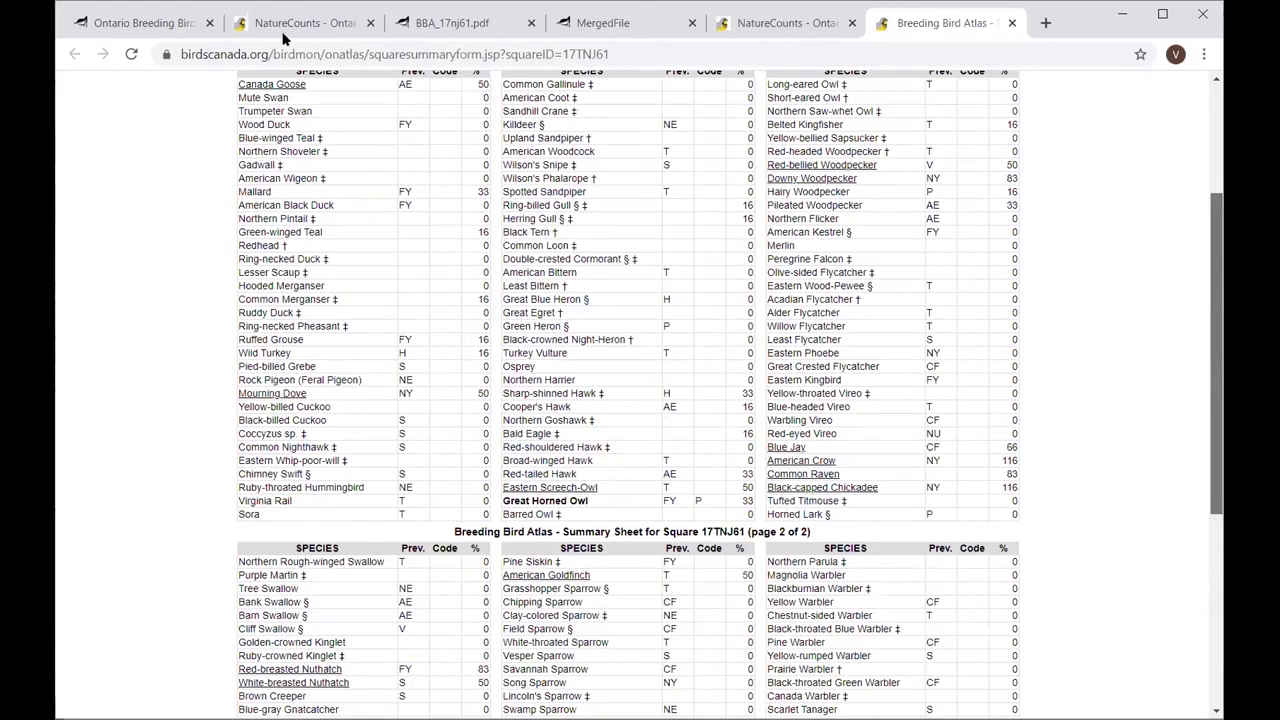
{"action": "left_click", "coordinate": [80, 52]}
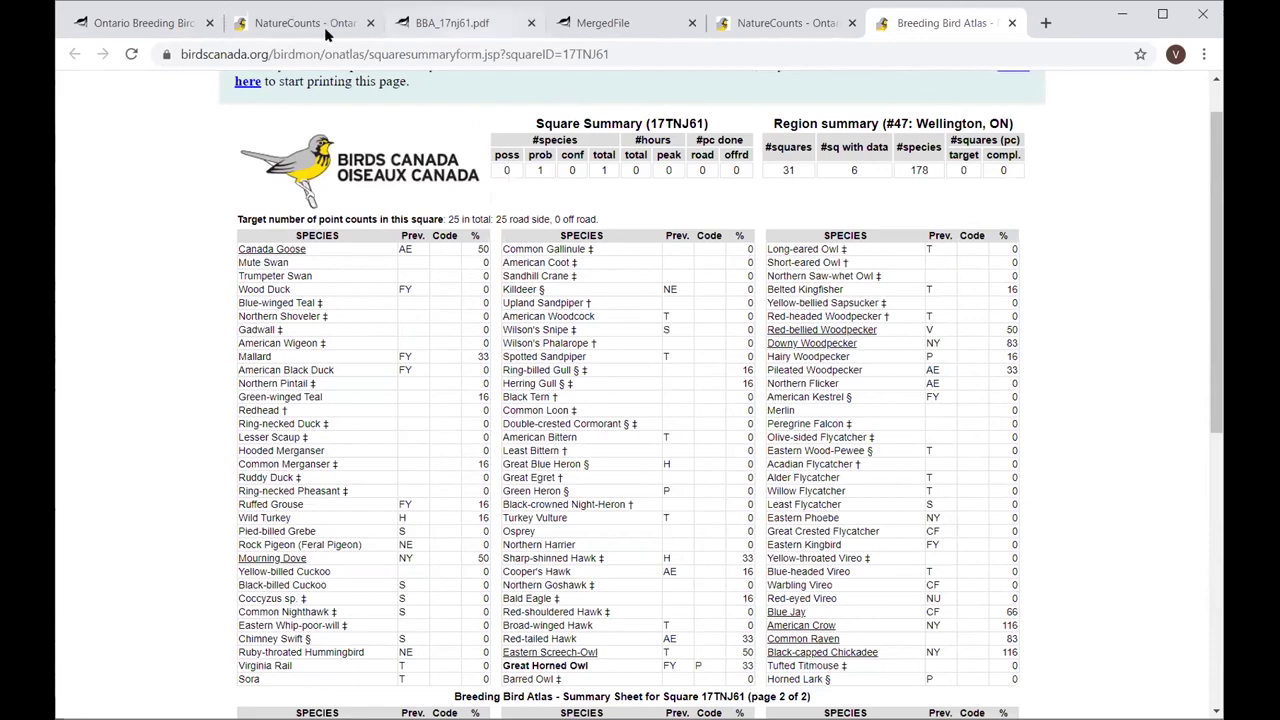
- Return to the atlas site tab and open the Submit Data page at its square selection options
{"action": "key", "text": "ctrl+3"}
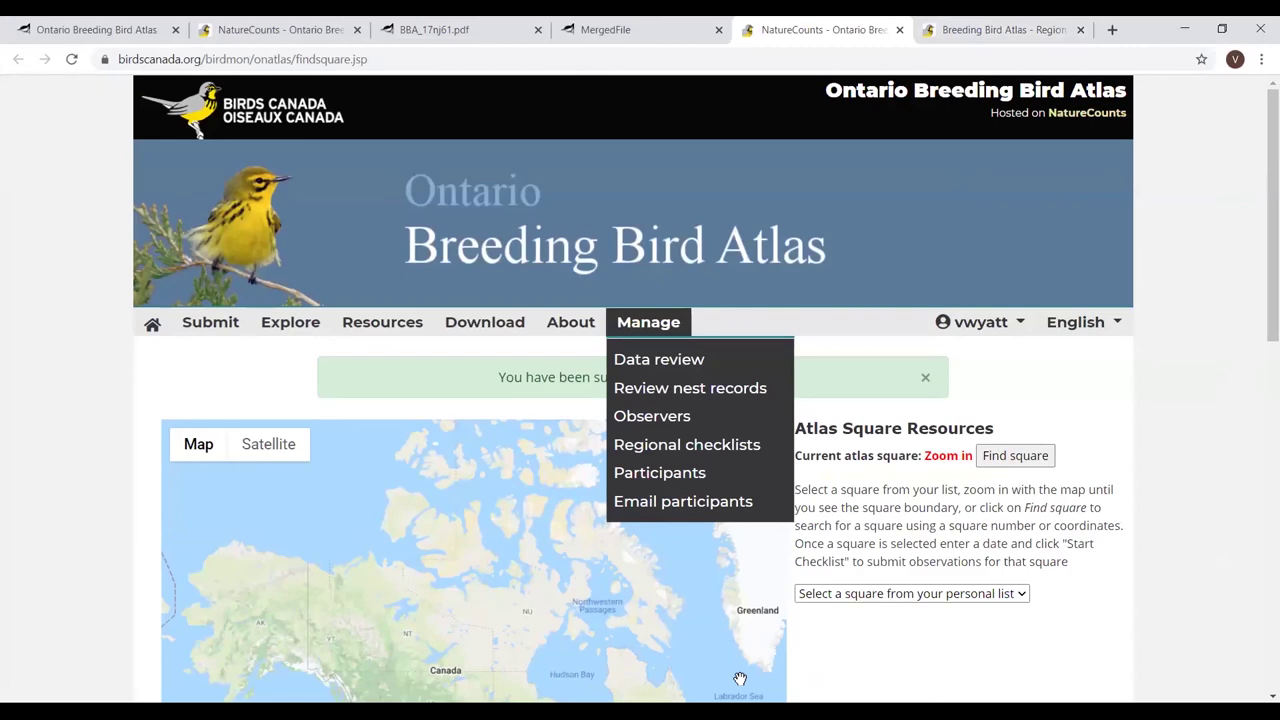
{"action": "left_click", "coordinate": [214, 328]}
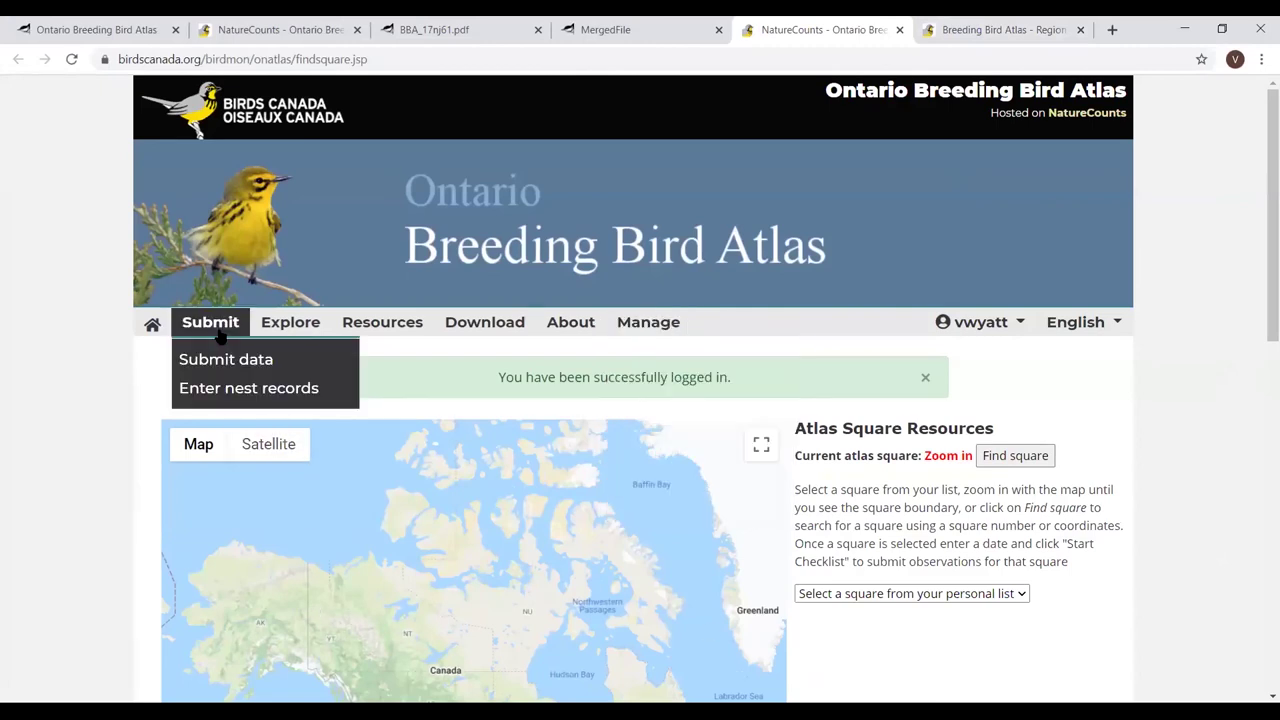
{"action": "left_click", "coordinate": [220, 362]}
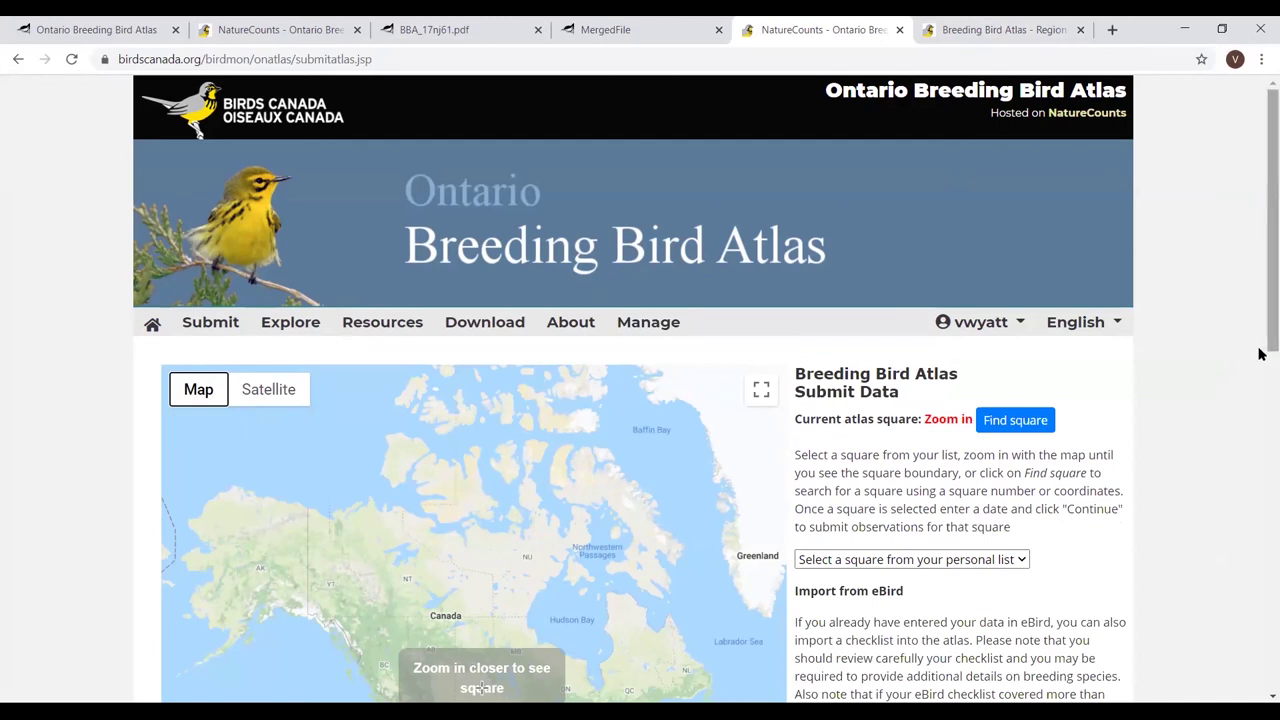
{"action": "left_click_drag", "start_coordinate": [1260, 353], "coordinate": [1260, 448]}
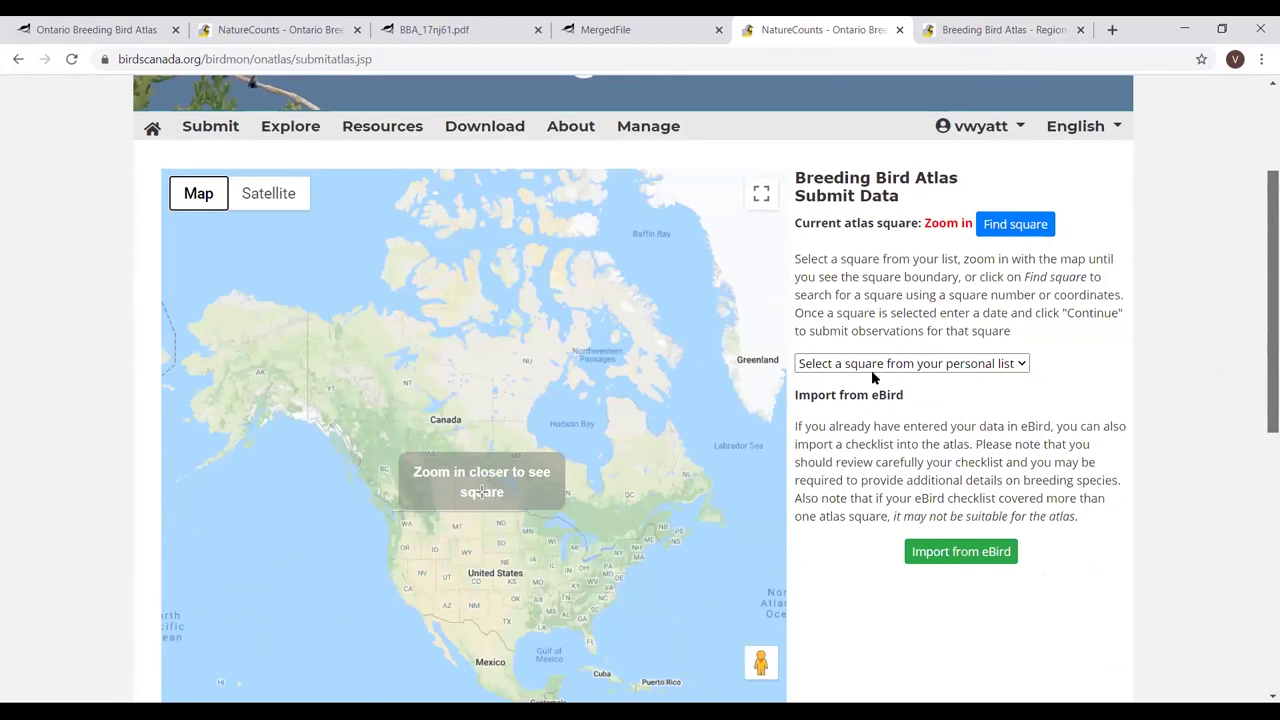
{"action": "scroll", "coordinate": [1000, 372], "scroll_direction": "down", "scroll_amount": 1}
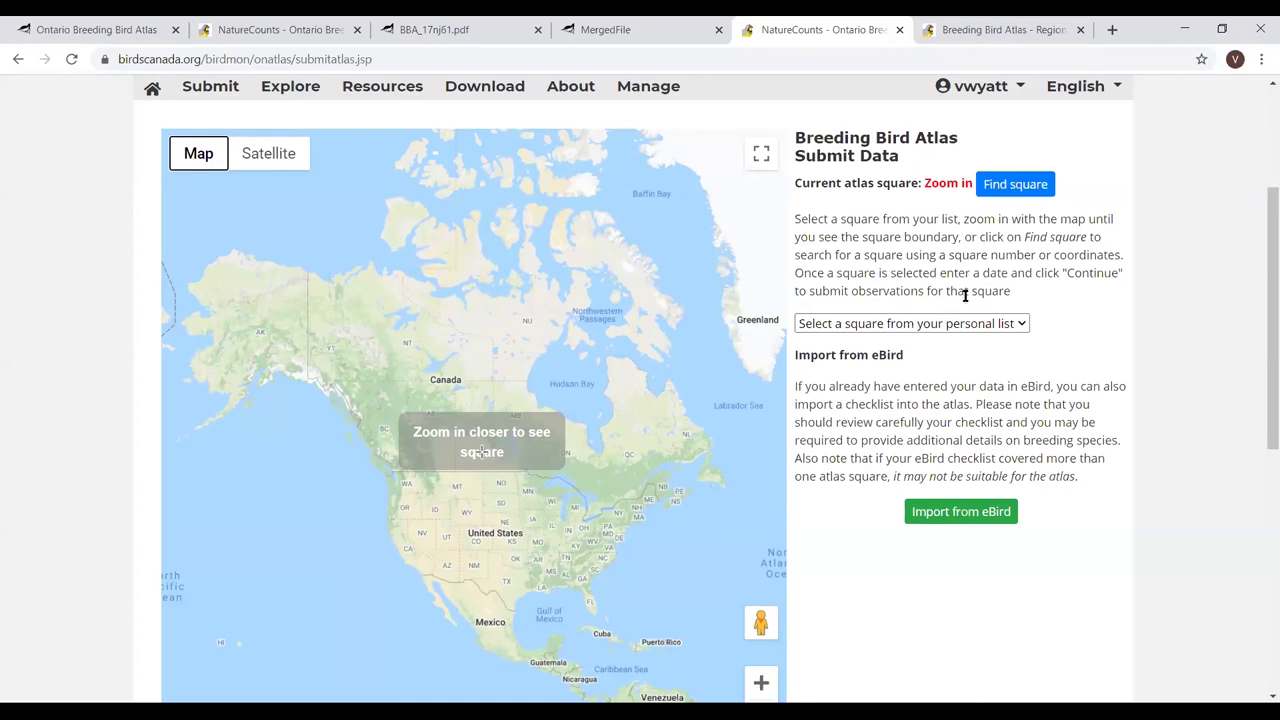
- Choose 17TNJ61: Home Square from the personal list as the square for the data submission
{"action": "left_click", "coordinate": [1022, 326]}
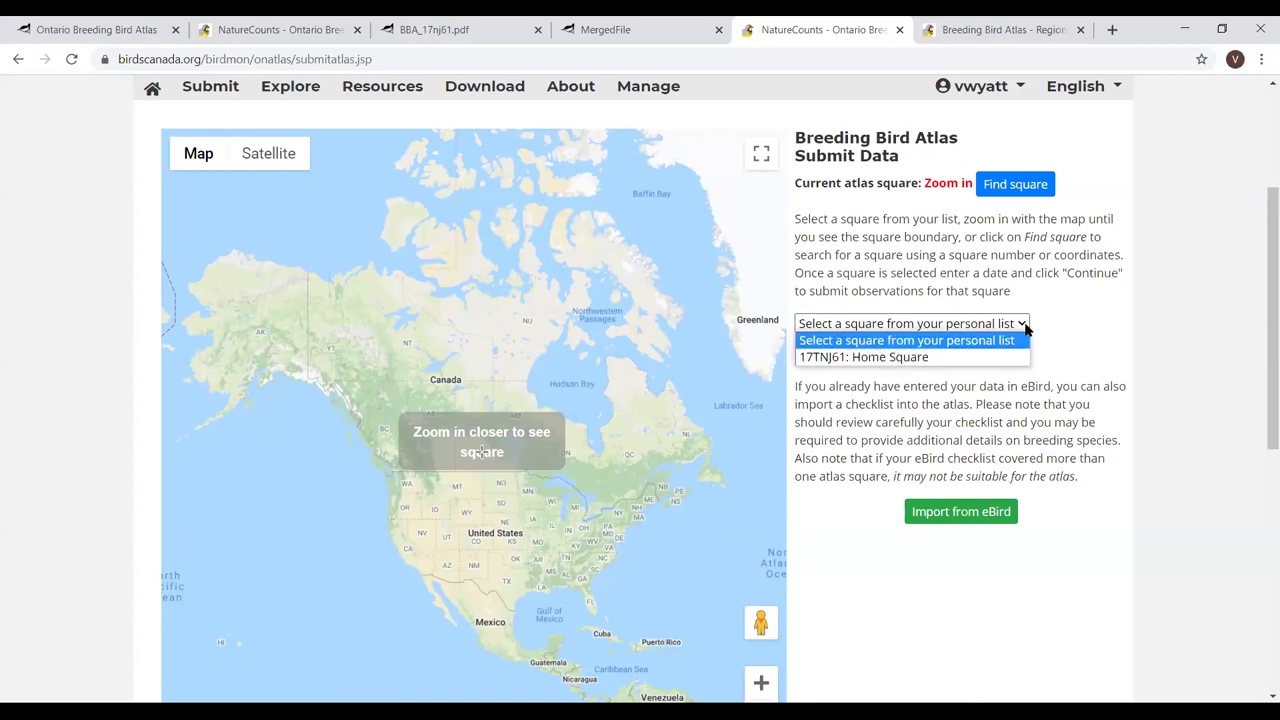
{"action": "left_click", "coordinate": [1019, 360]}
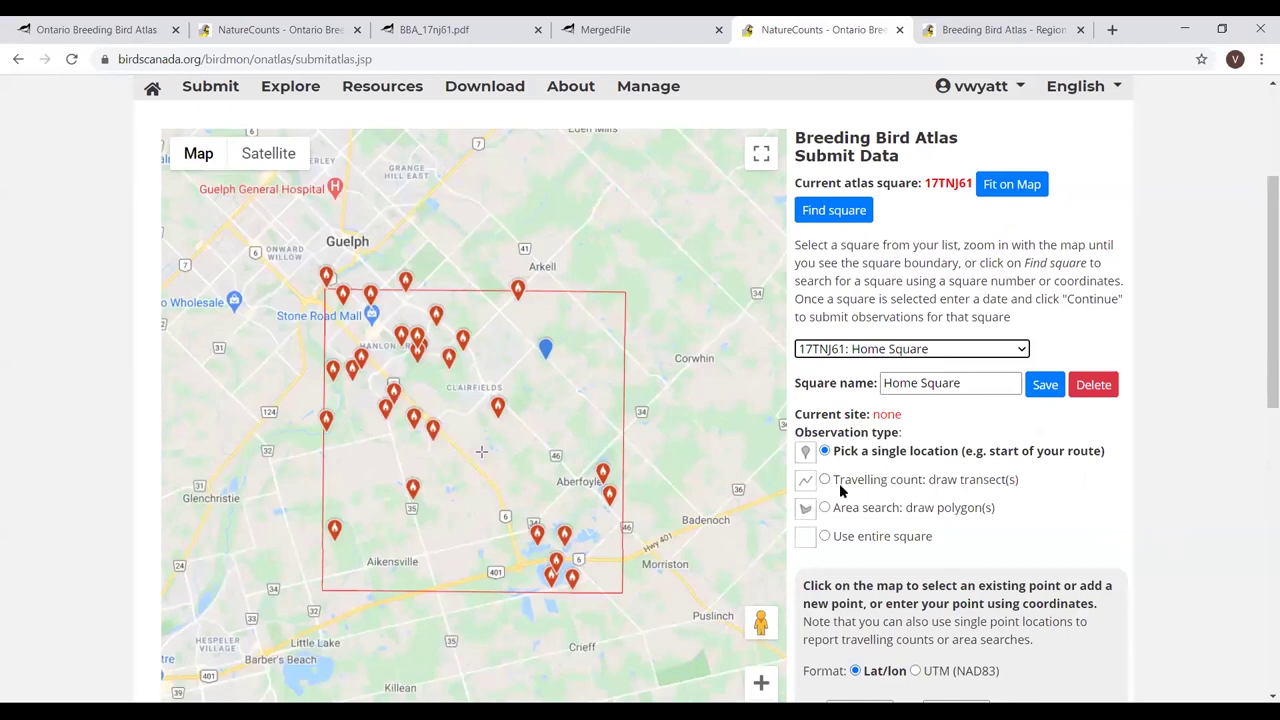
{"action": "left_click", "coordinate": [1000, 86]}
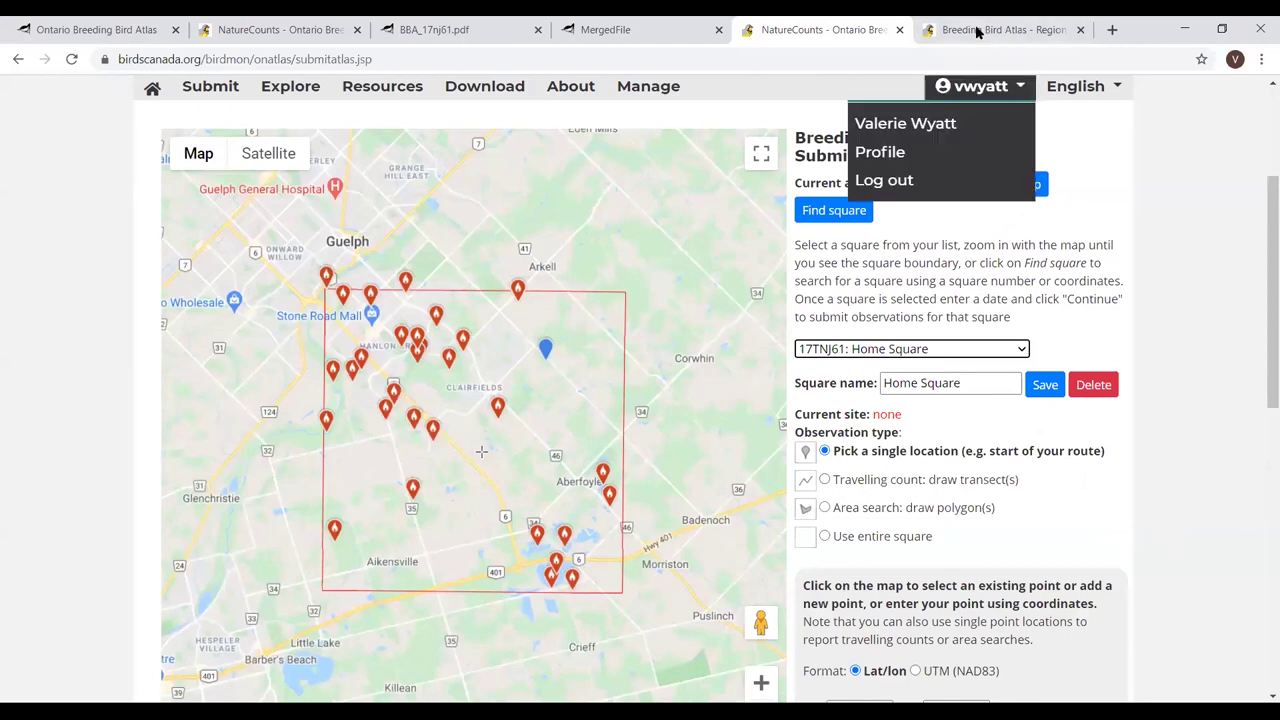
{"action": "left_click", "coordinate": [858, 207]}
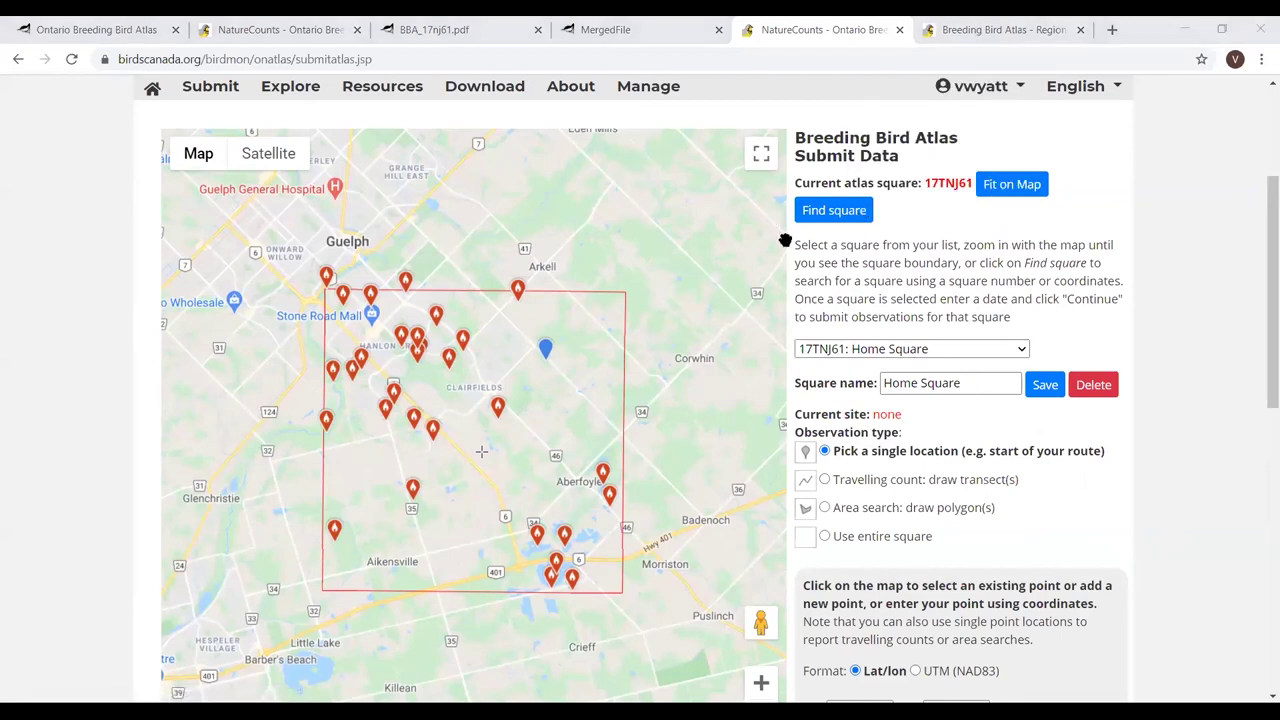
- Draw a travelling count transect along the edge of the green area beside Springfield Golf & Country Club
{"action": "left_click", "coordinate": [825, 480]}
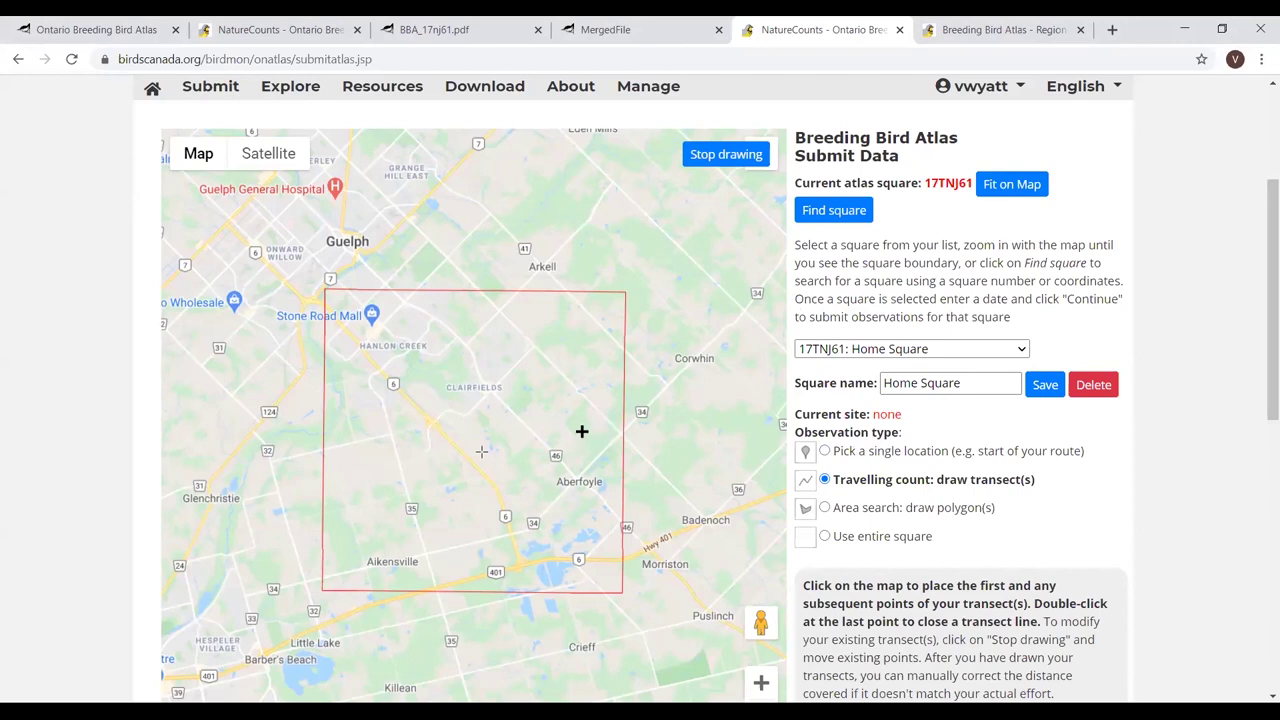
{"action": "scroll", "coordinate": [582, 431], "scroll_direction": "up", "scroll_amount": 1}
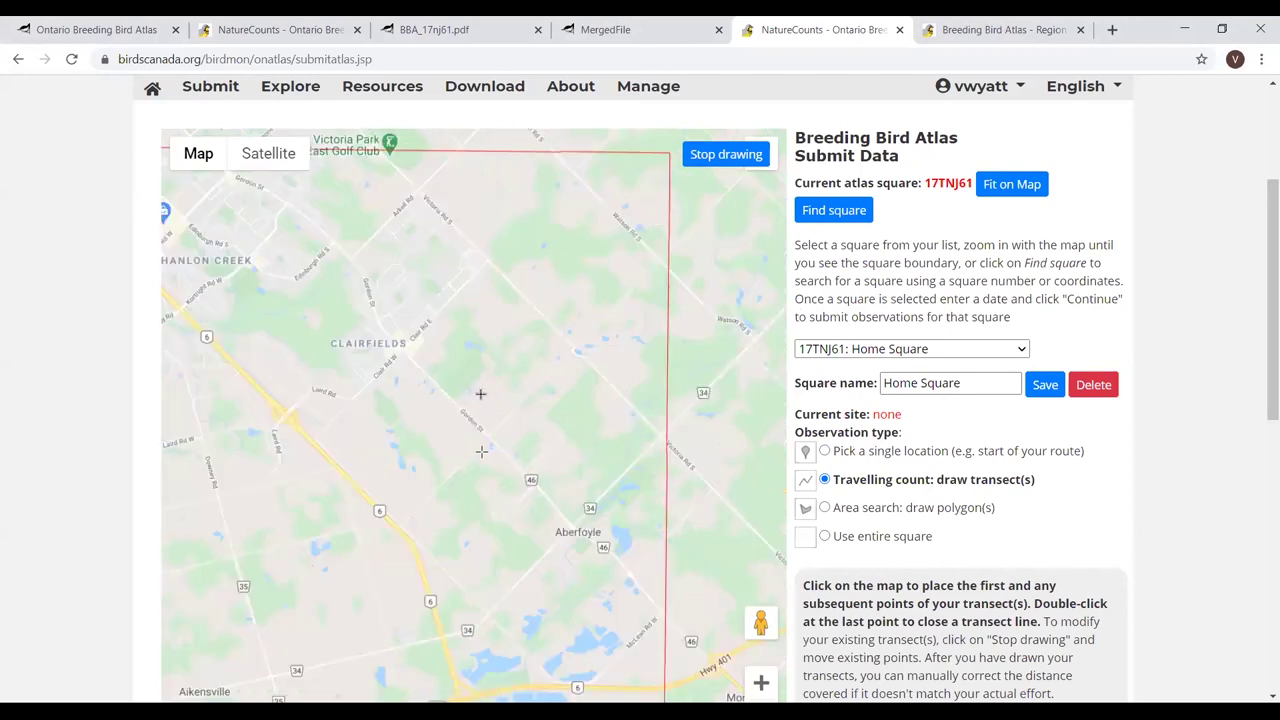
{"action": "scroll", "coordinate": [480, 405], "scroll_direction": "up", "scroll_amount": 1}
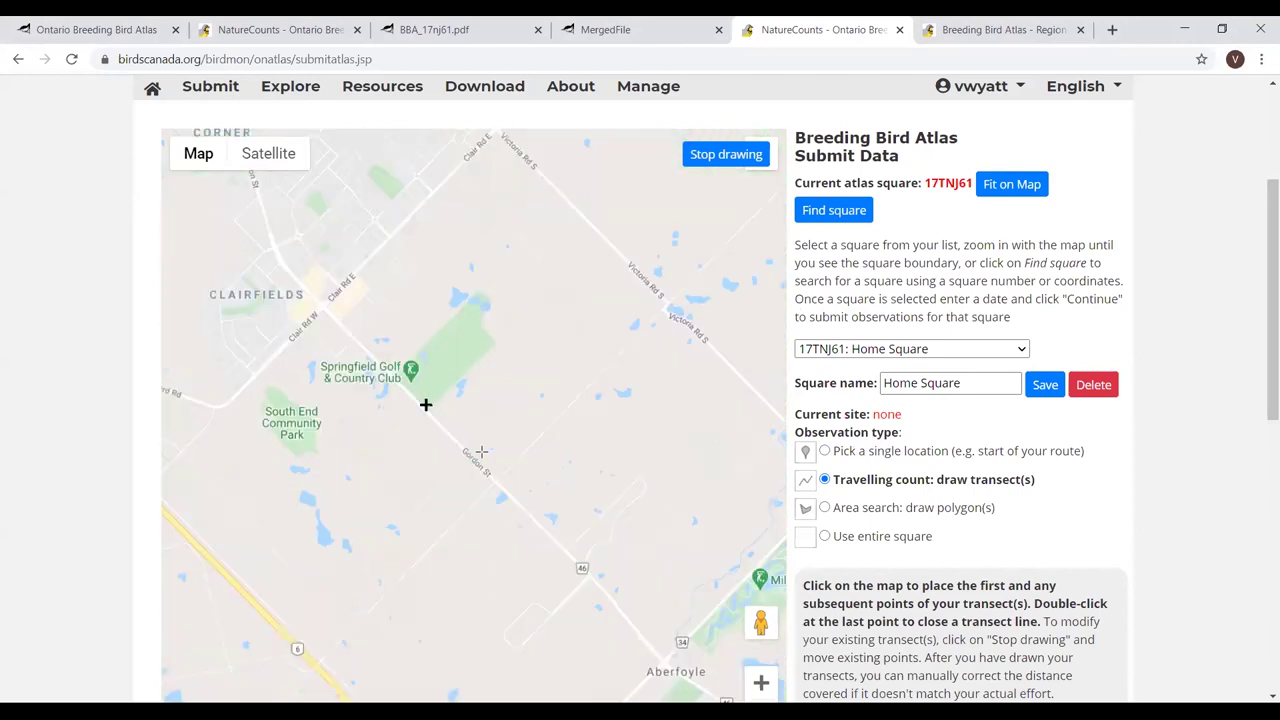
{"action": "left_click", "coordinate": [498, 346]}
{"action": "left_click", "coordinate": [479, 311]}
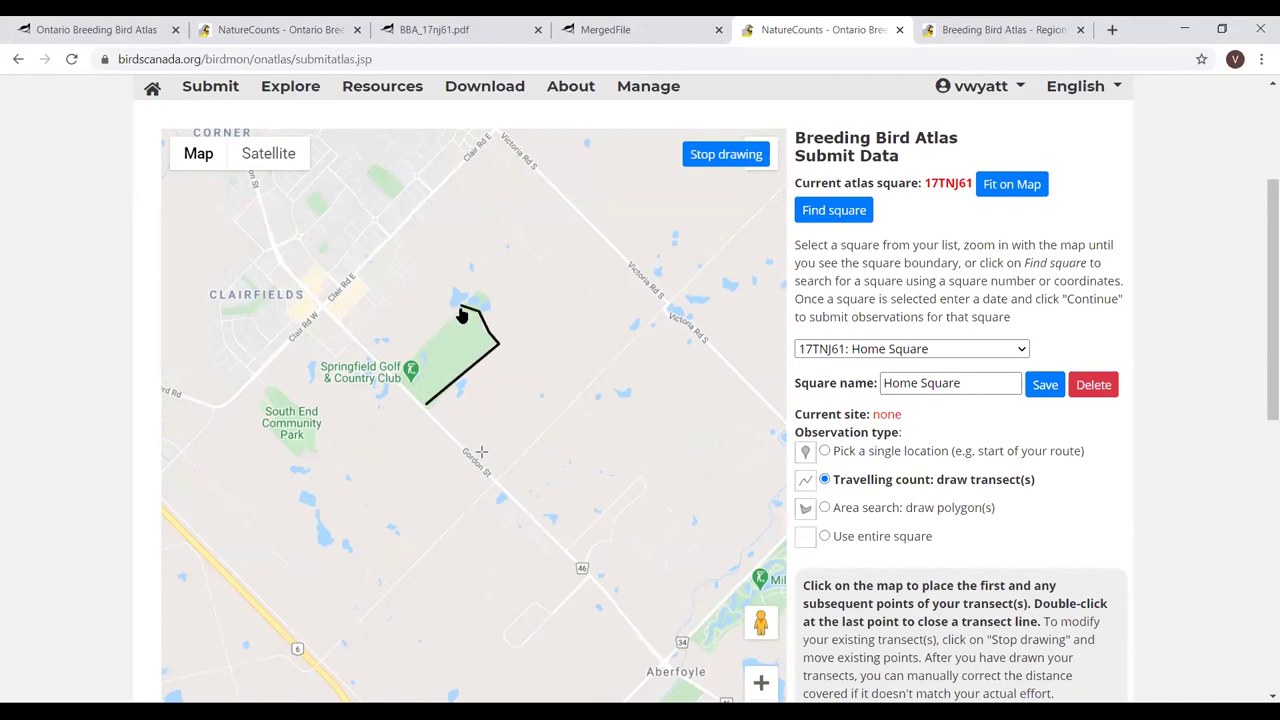
{"action": "double_click", "coordinate": [461, 305]}
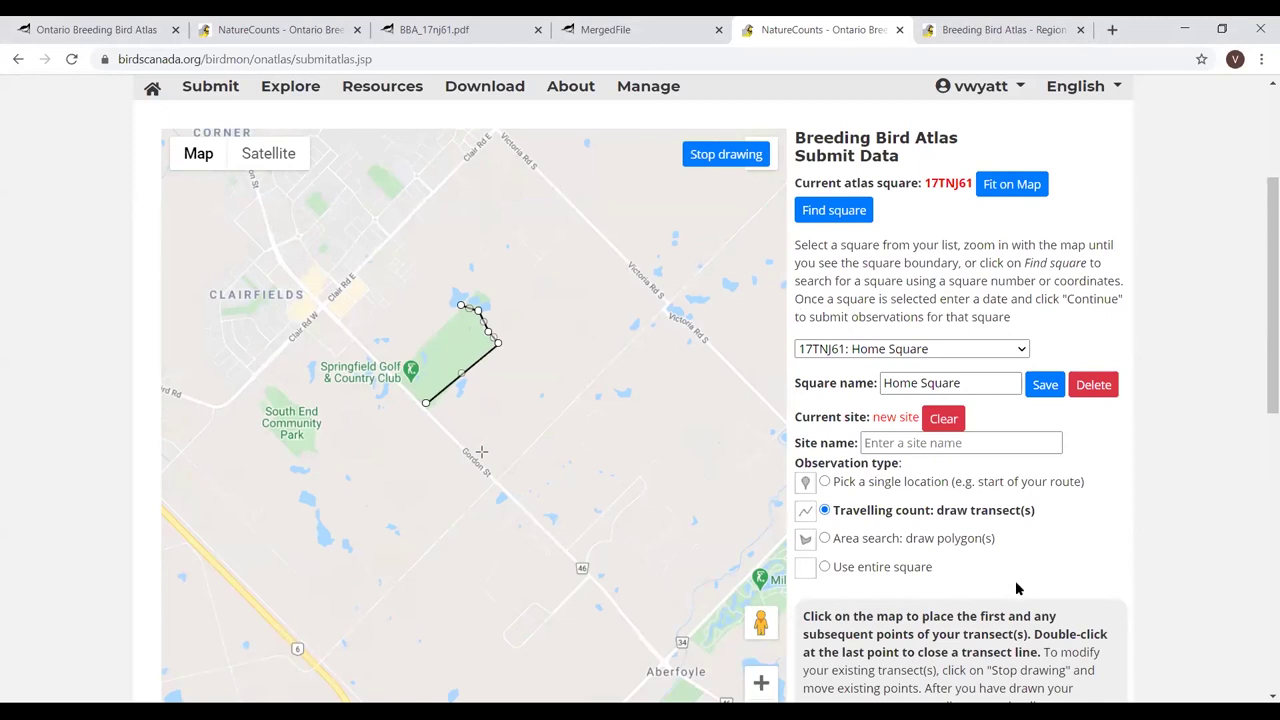
- Switch the observation type to area search with polygons and back to picking a single location
{"action": "left_click", "coordinate": [826, 539]}
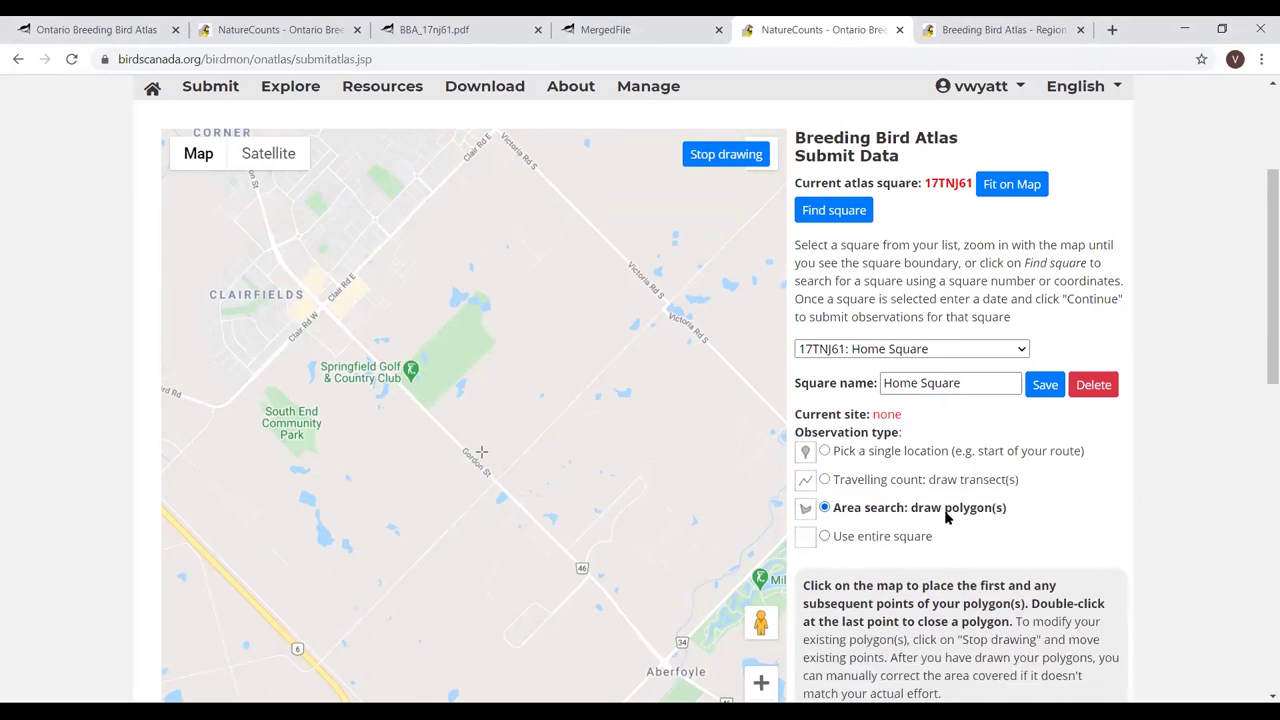
{"action": "left_click", "coordinate": [825, 451]}
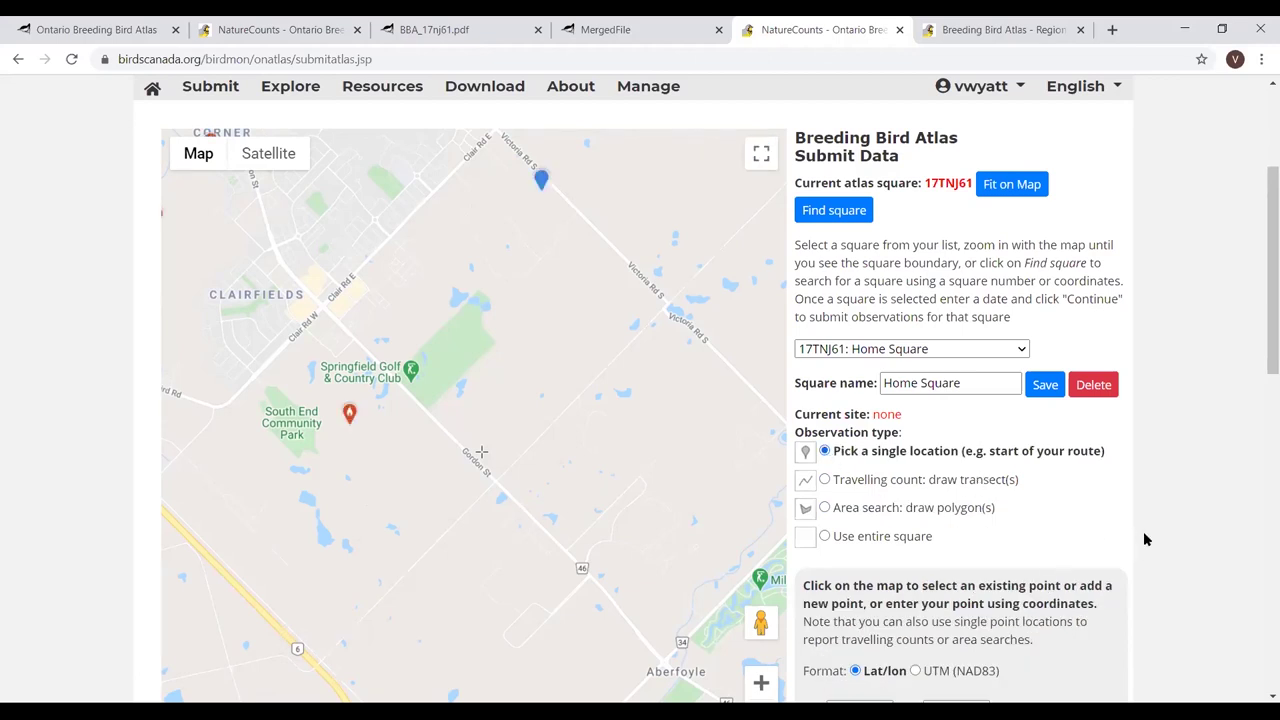
- Set the observation date to 25 JAN 2021 and the start hour to 20
{"action": "scroll", "coordinate": [1150, 545], "scroll_direction": "down", "scroll_amount": 1}
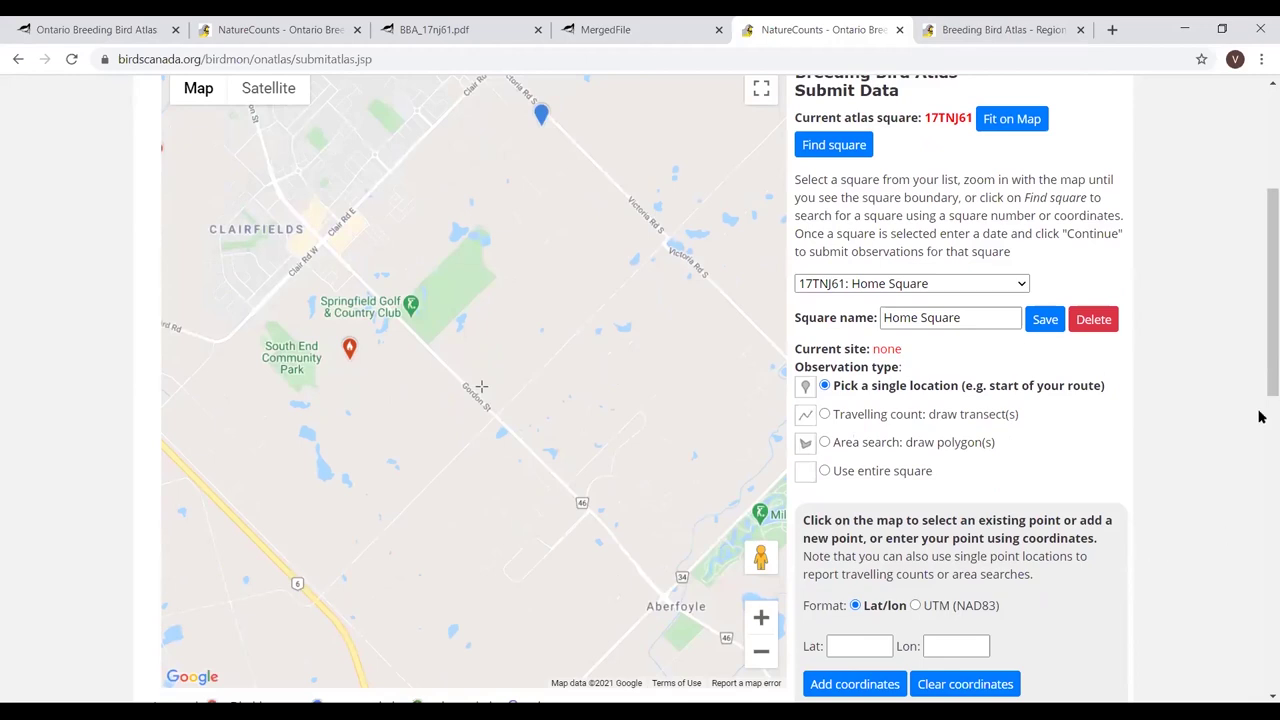
{"action": "scroll", "coordinate": [1260, 414], "scroll_direction": "down", "scroll_amount": 1}
{"action": "scroll", "coordinate": [1260, 400], "scroll_direction": "down", "scroll_amount": 1}
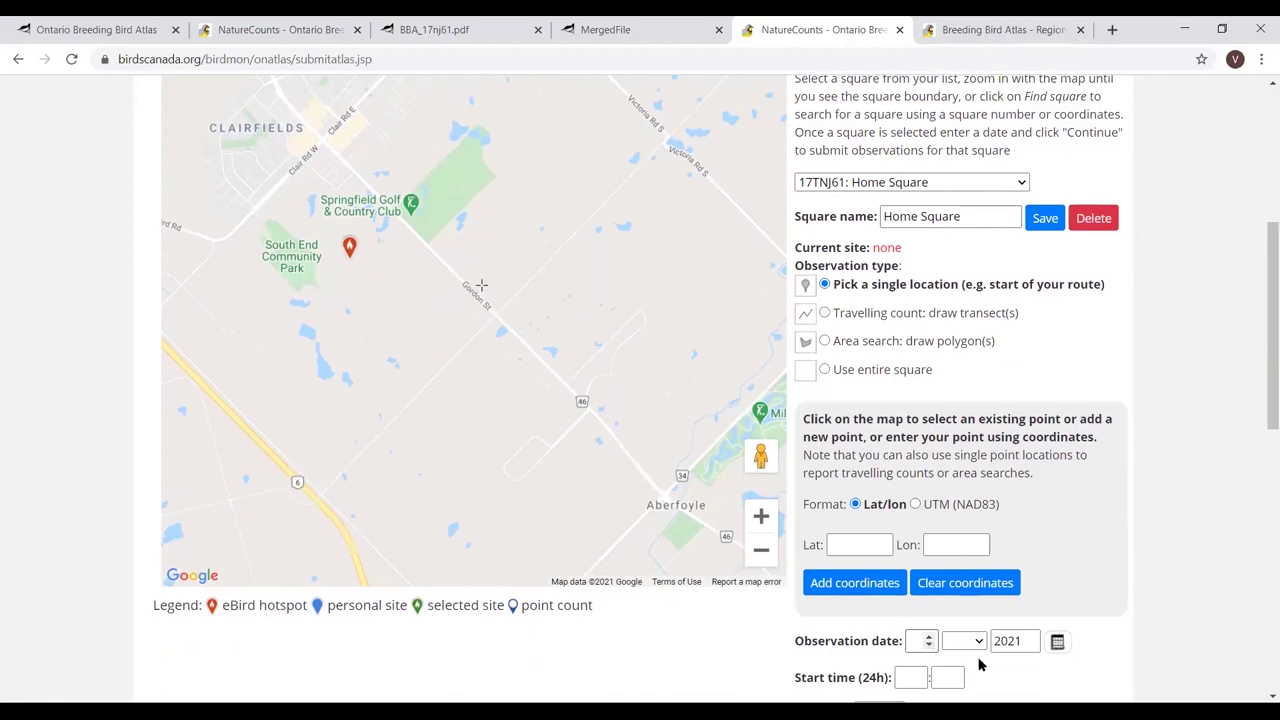
{"action": "left_click", "coordinate": [1058, 646]}
{"action": "left_click", "coordinate": [1097, 594]}
{"action": "left_click", "coordinate": [909, 676]}
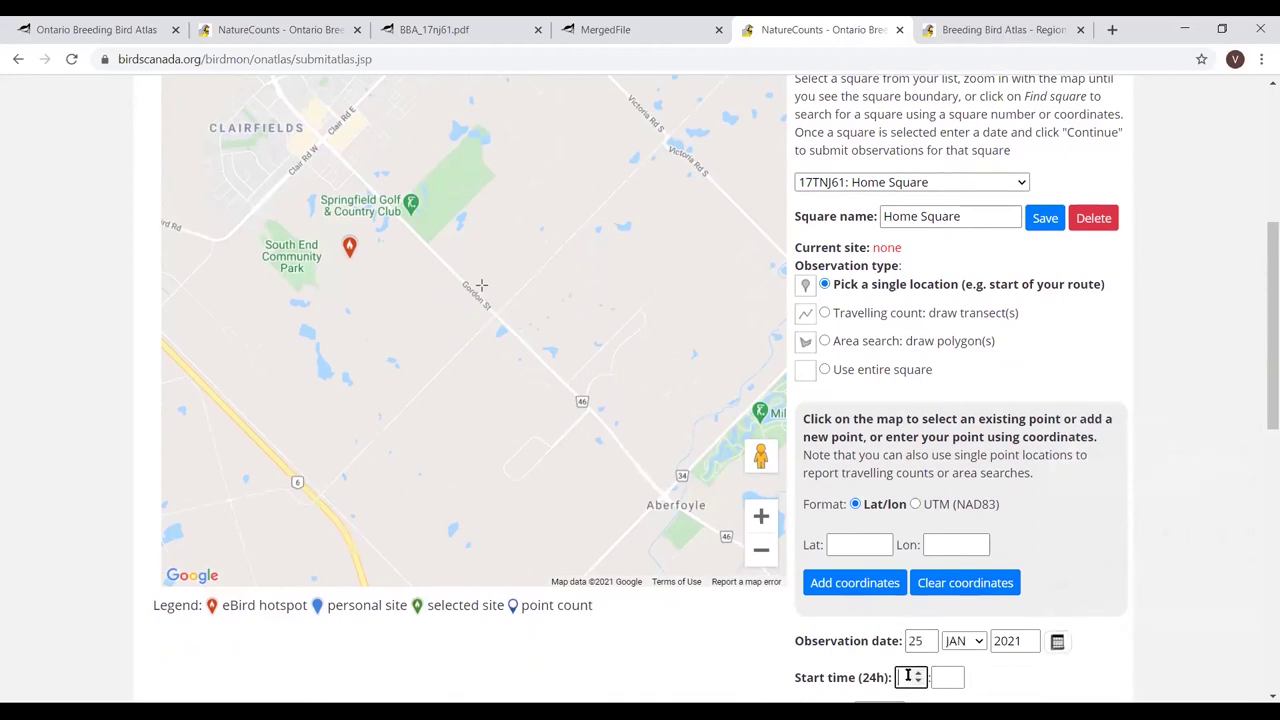
{"action": "type", "text": "20"}
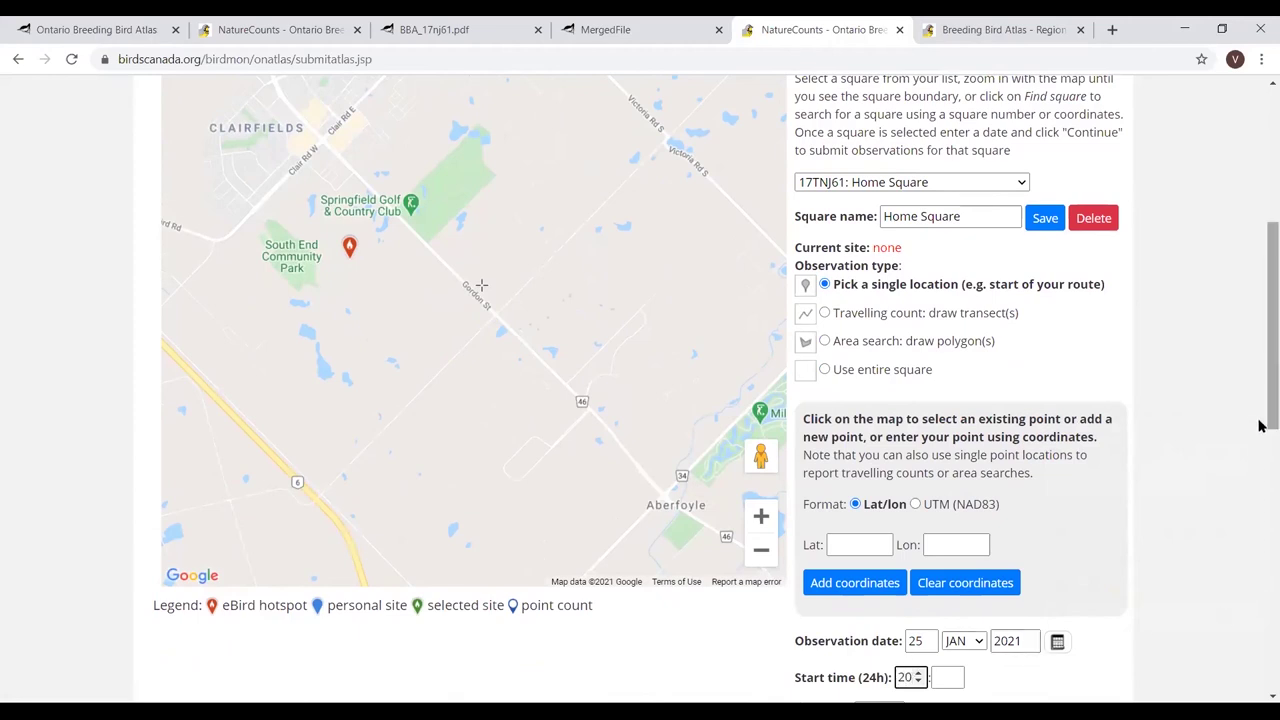
- Set the start minutes to 0, mark the record as incidental observations and try to continue
{"action": "scroll", "coordinate": [1258, 480], "scroll_direction": "down", "scroll_amount": 1}
{"action": "scroll", "coordinate": [1257, 591], "scroll_direction": "down", "scroll_amount": 4}
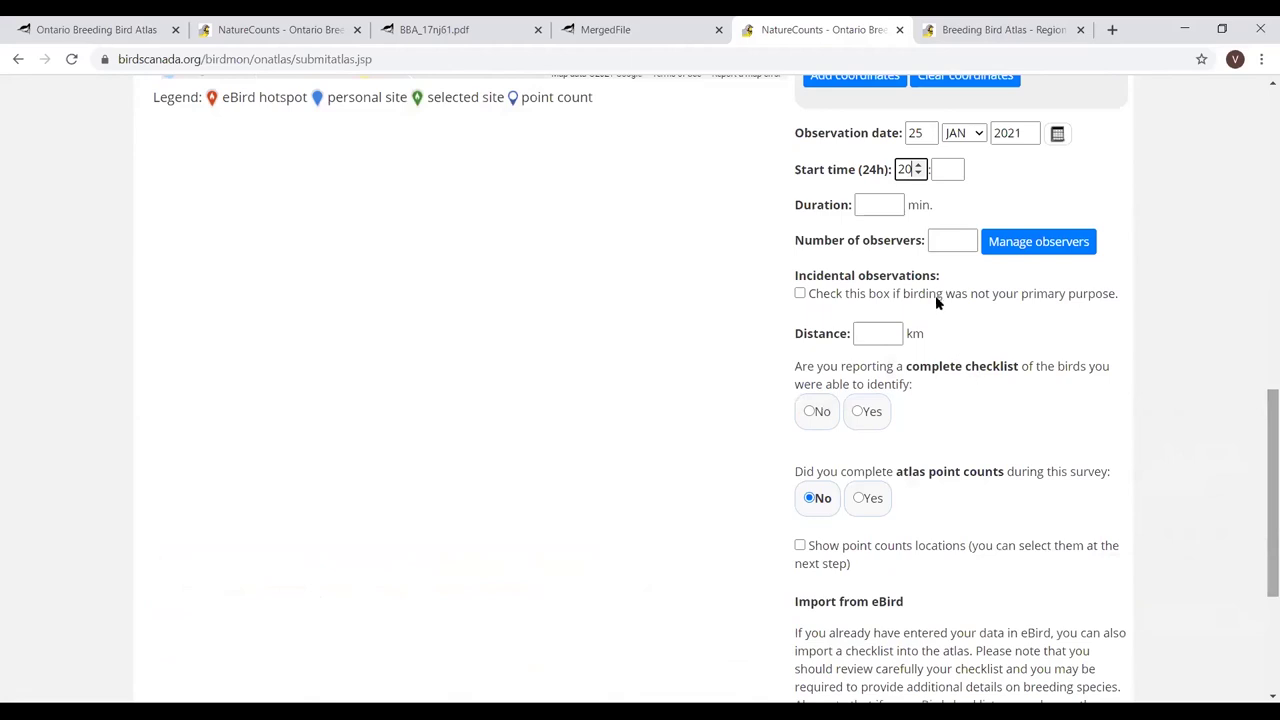
{"action": "left_click", "coordinate": [800, 293]}
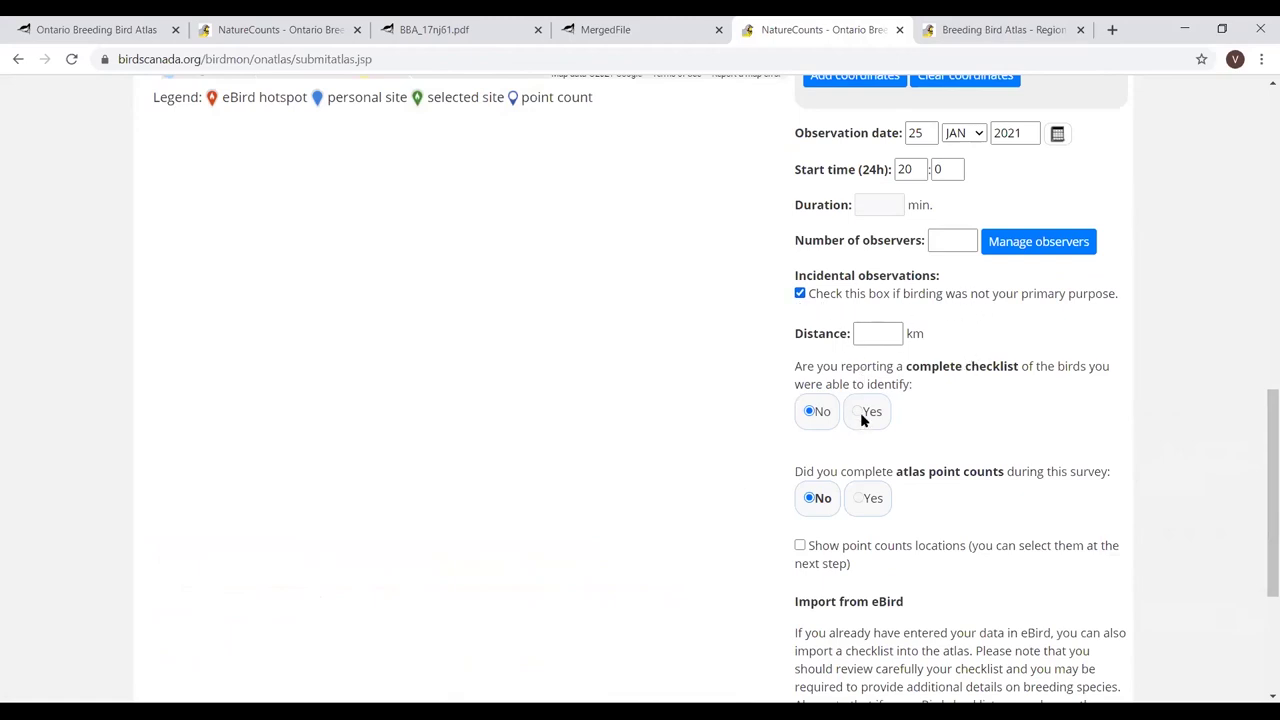
{"action": "scroll", "coordinate": [860, 540], "scroll_direction": "down", "scroll_amount": 2}
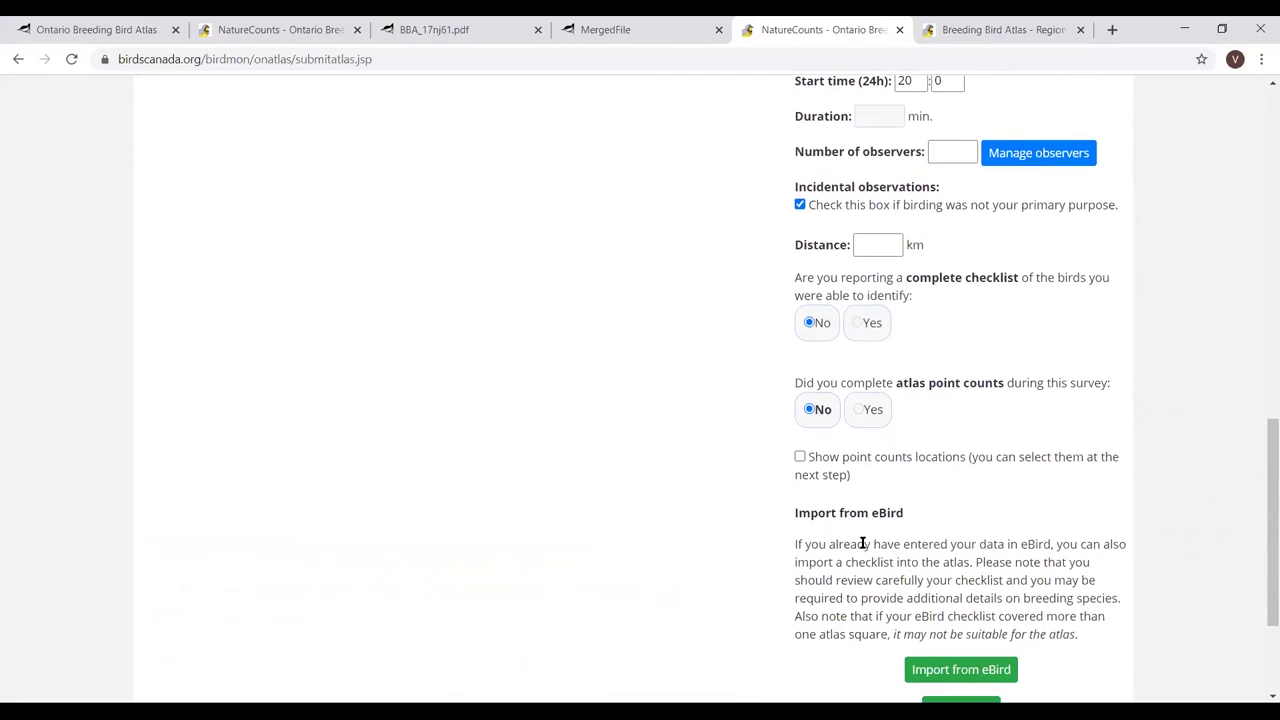
{"action": "scroll", "coordinate": [960, 556], "scroll_direction": "down", "scroll_amount": 1}
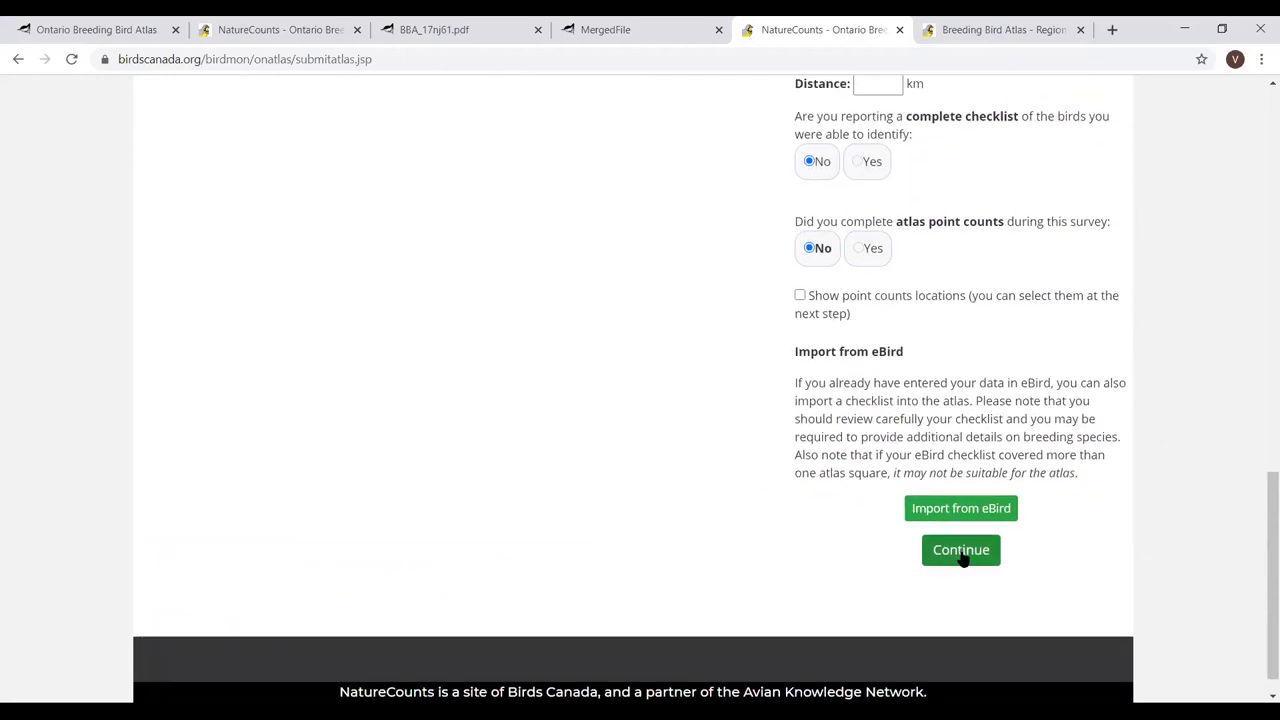
{"action": "left_click", "coordinate": [961, 551]}
- Select the personal site marked in the home square on the map and continue to the species checklist
{"action": "scroll", "coordinate": [893, 432], "scroll_direction": "up", "scroll_amount": 1}
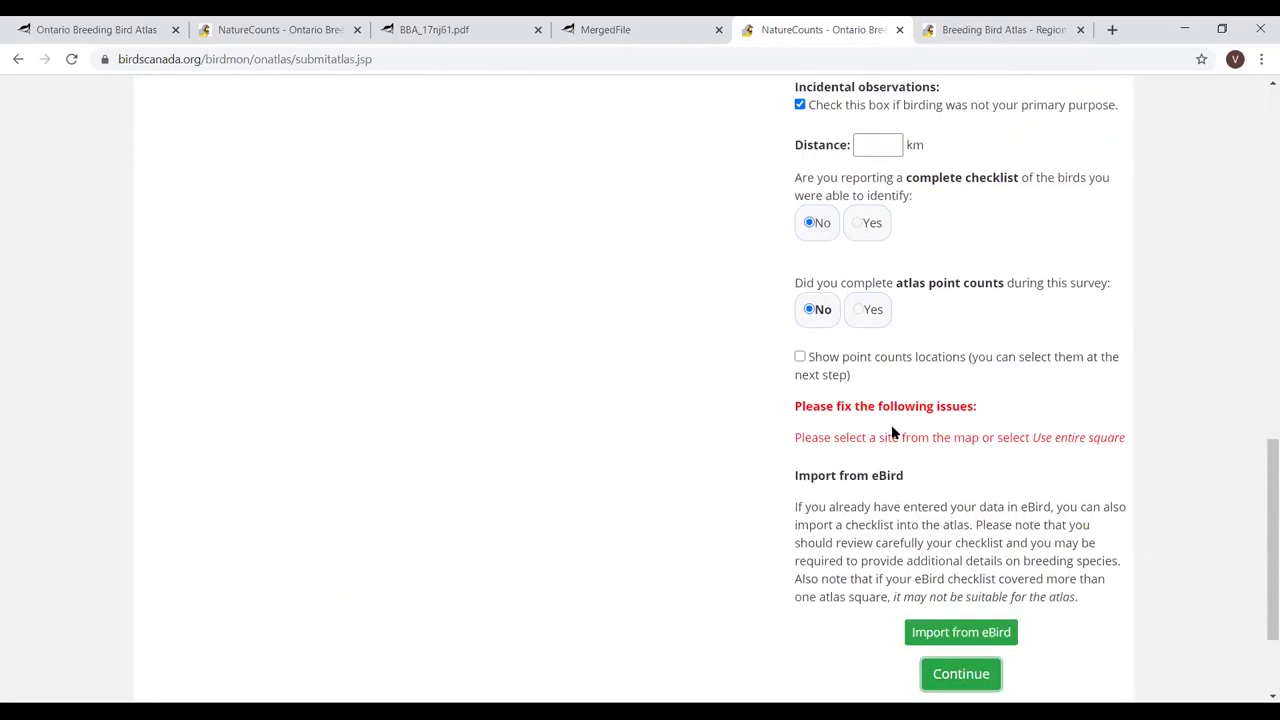
{"action": "scroll", "coordinate": [760, 338], "scroll_direction": "up", "scroll_amount": 4}
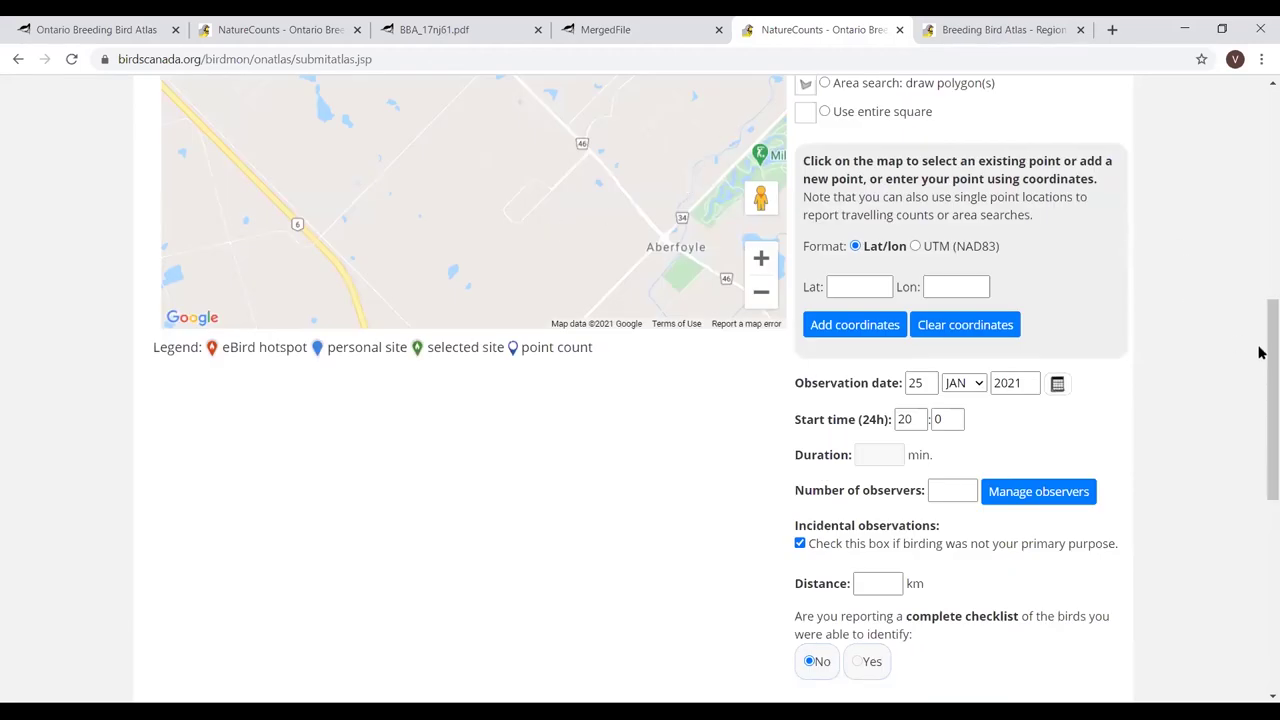
{"action": "scroll", "coordinate": [1260, 250], "scroll_direction": "up", "scroll_amount": 3}
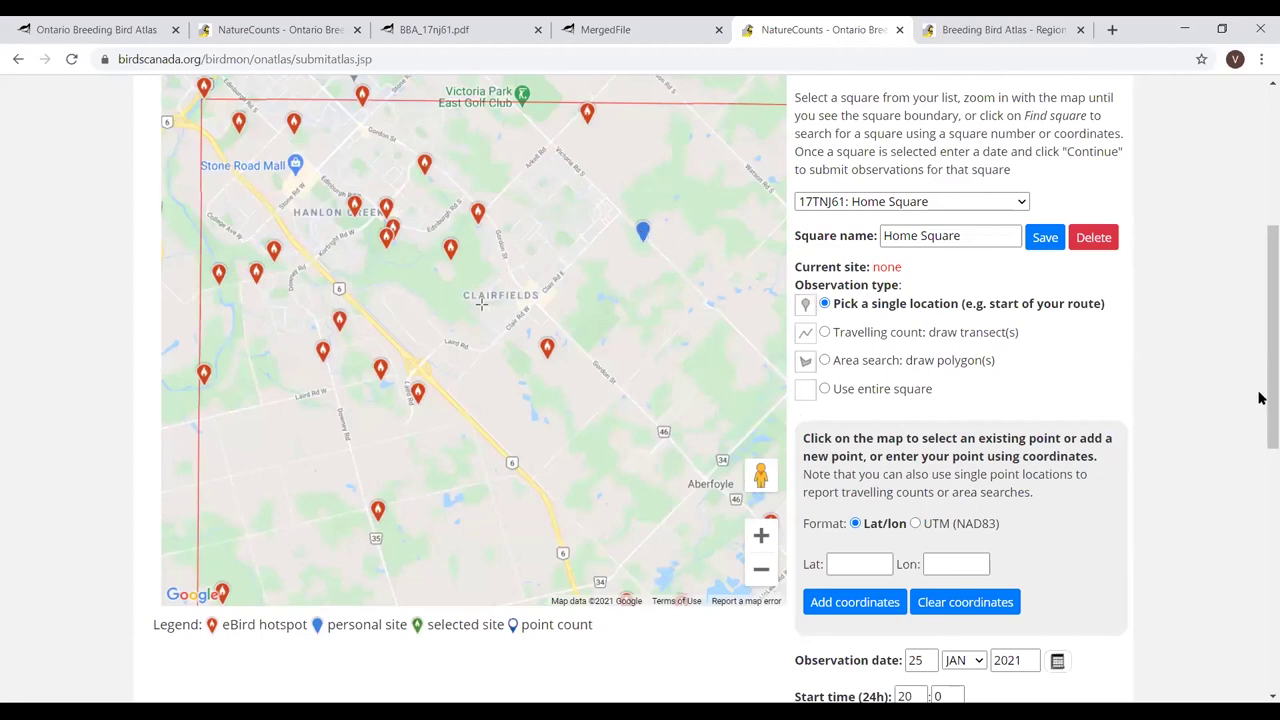
{"action": "scroll", "coordinate": [980, 645], "scroll_direction": "down", "scroll_amount": 6}
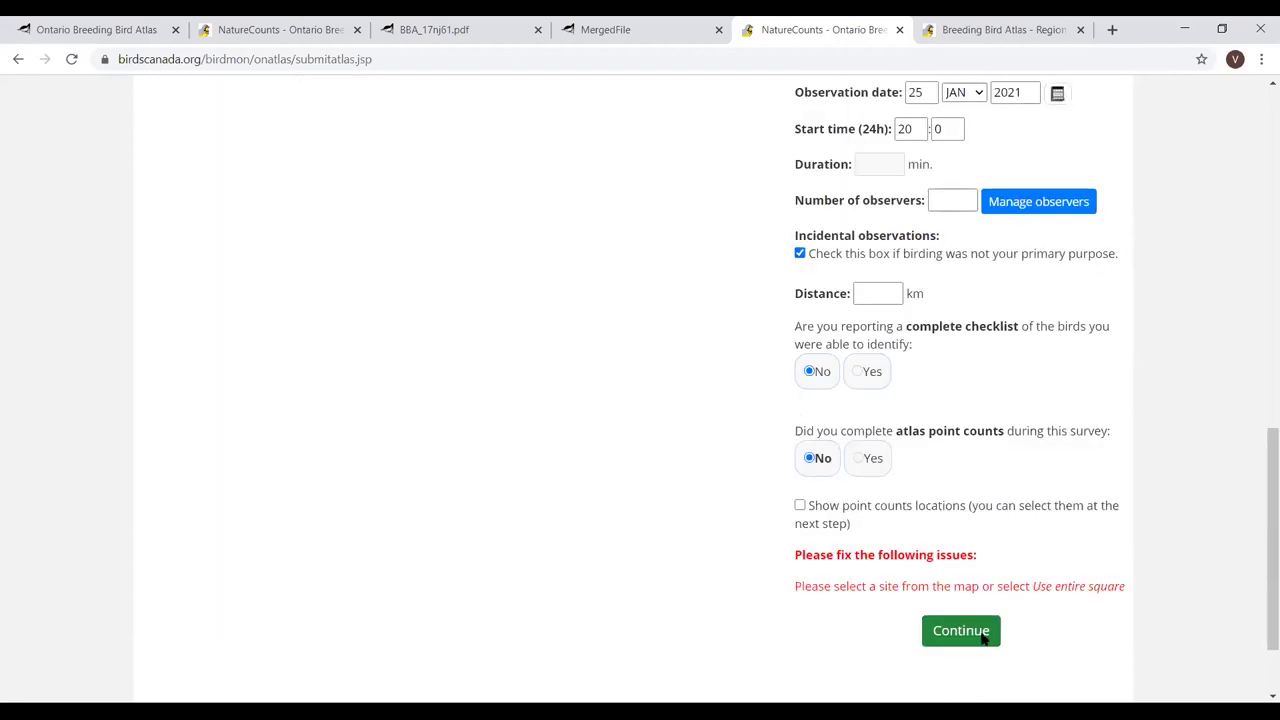
{"action": "left_click", "coordinate": [984, 636]}
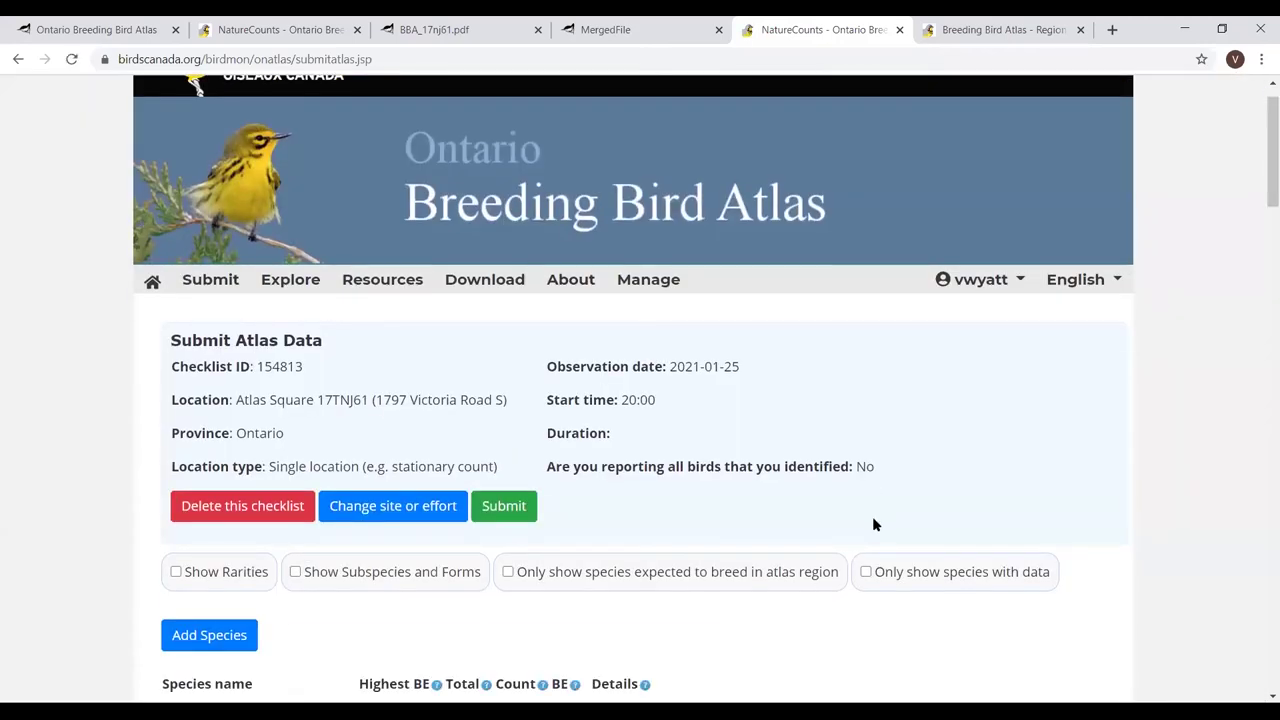
- Try to find the owl in the species search with the code ghow
{"action": "scroll", "coordinate": [679, 431], "scroll_direction": "down", "scroll_amount": 2}
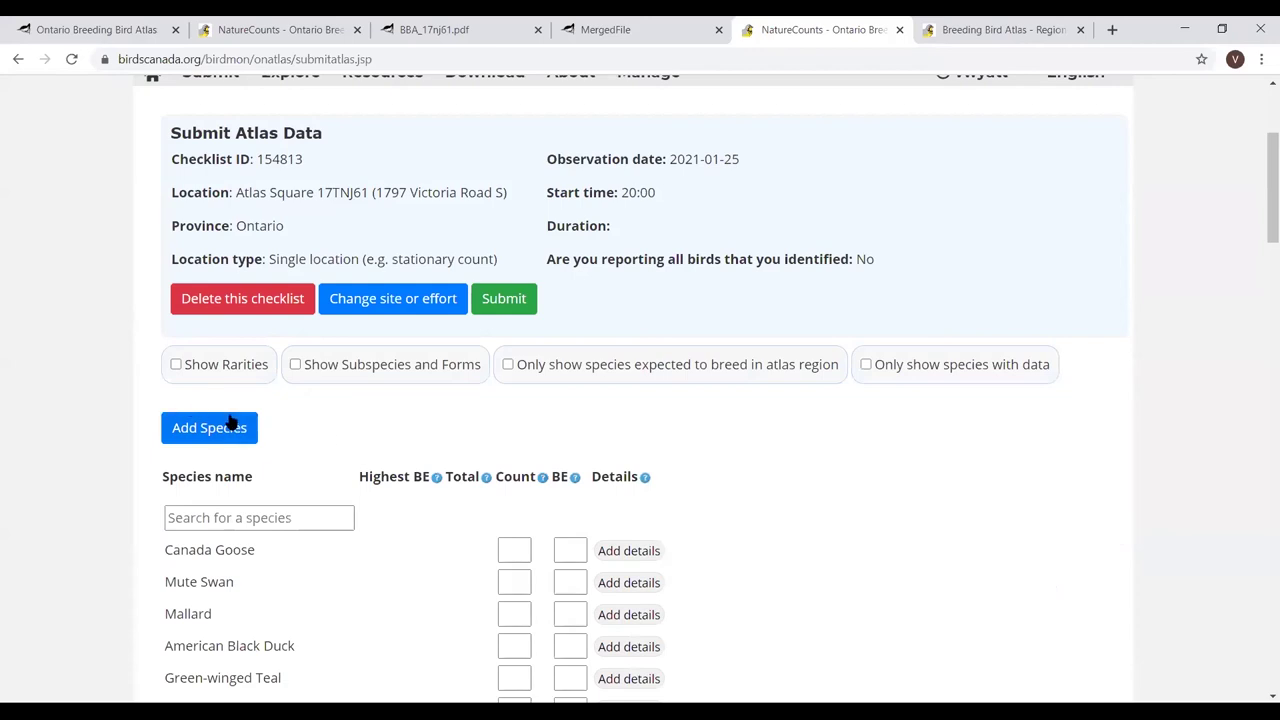
{"action": "left_click", "coordinate": [250, 519]}
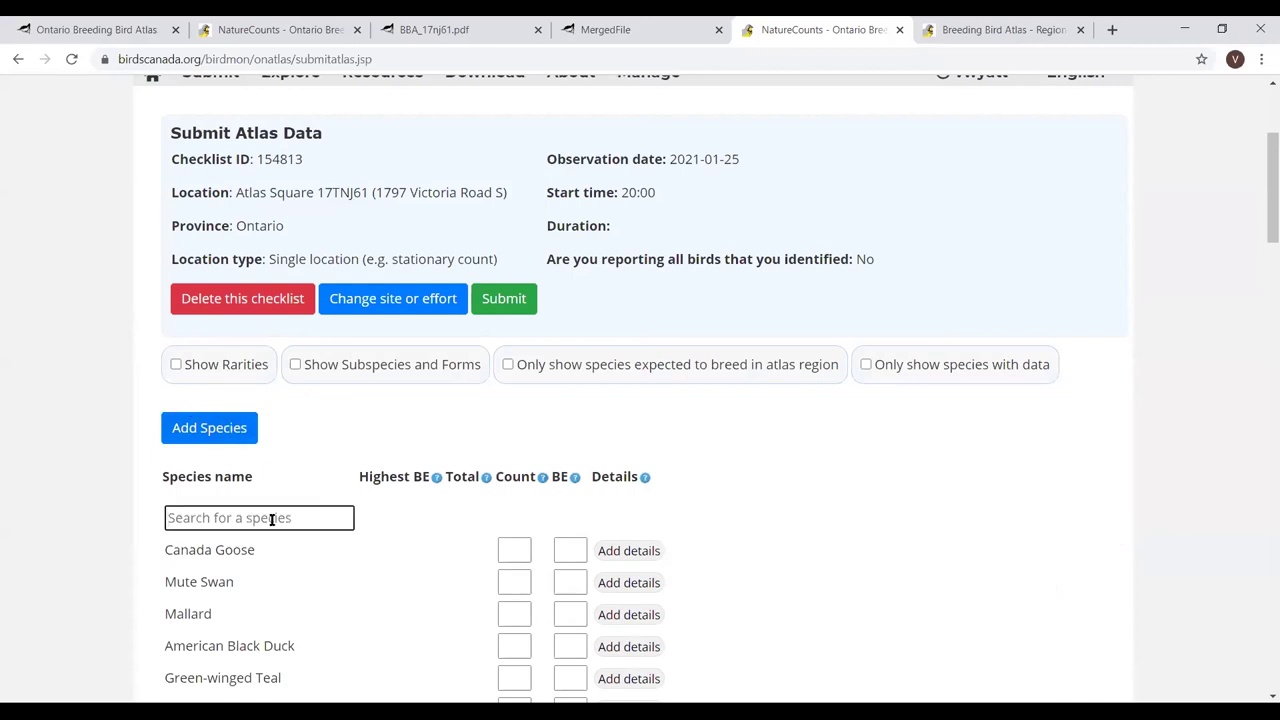
{"action": "type", "text": "great"}
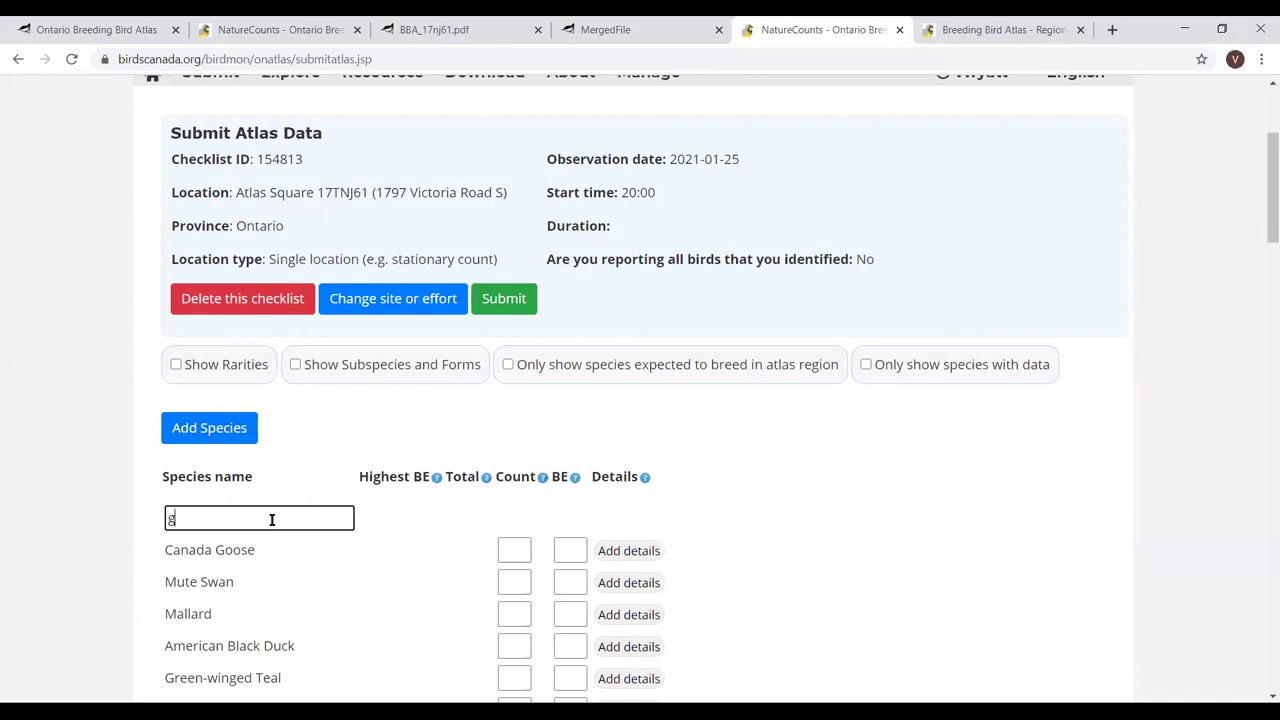
{"action": "key", "text": "BackSpace"}
{"action": "key", "text": "BackSpace"}
{"action": "key", "text": "BackSpace"}
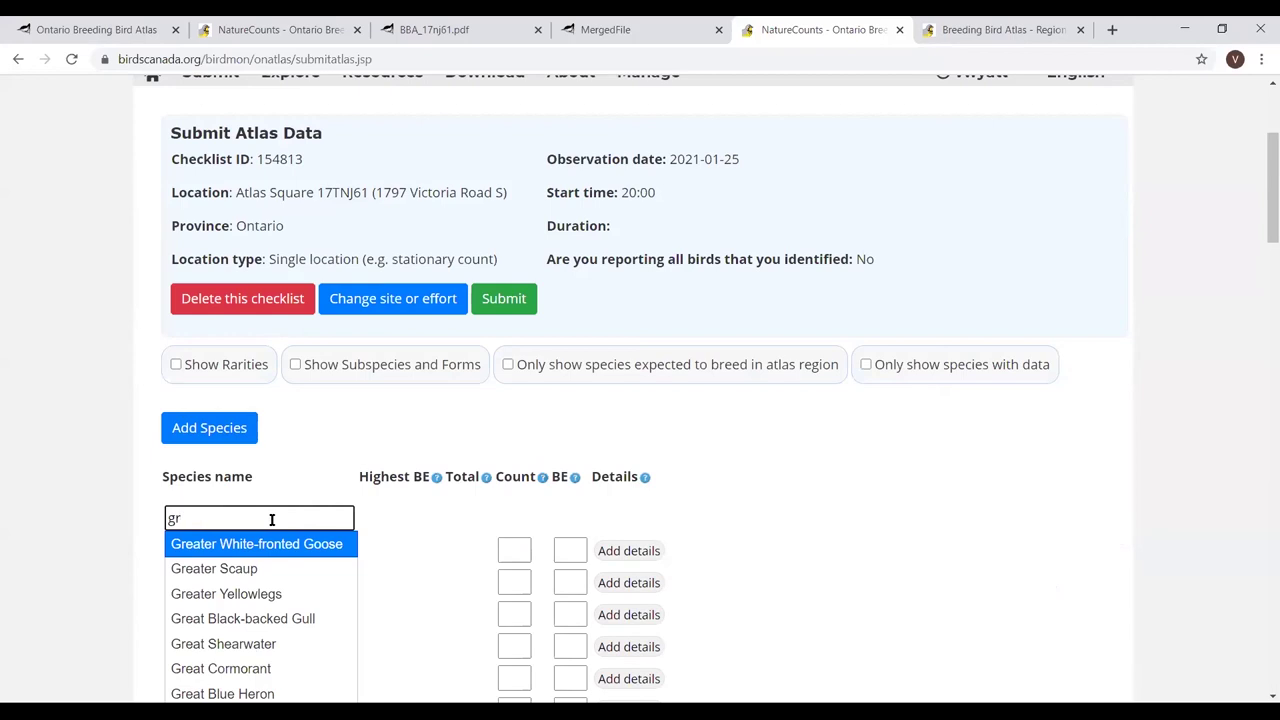
{"action": "type", "text": "how"}
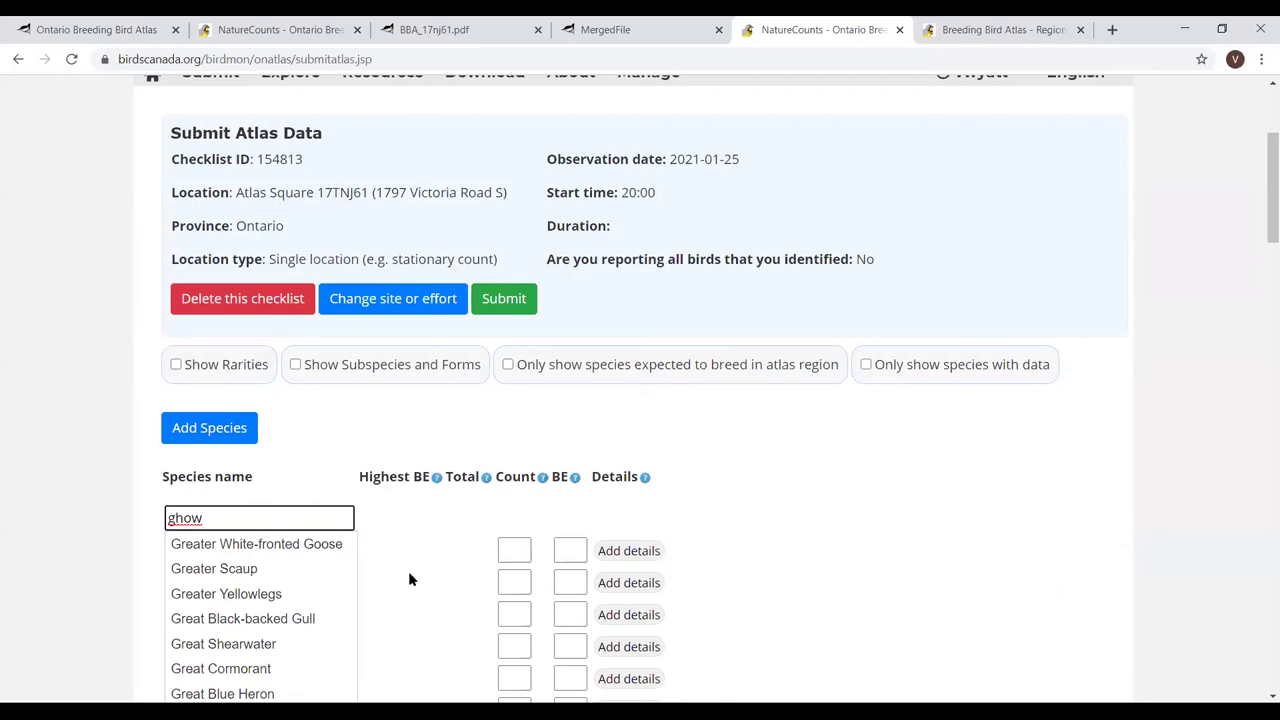
{"action": "left_click_drag", "start_coordinate": [271, 517], "coordinate": [160, 484]}
{"action": "key", "text": "BackSpace"}
{"action": "type", "text": "ghow"}
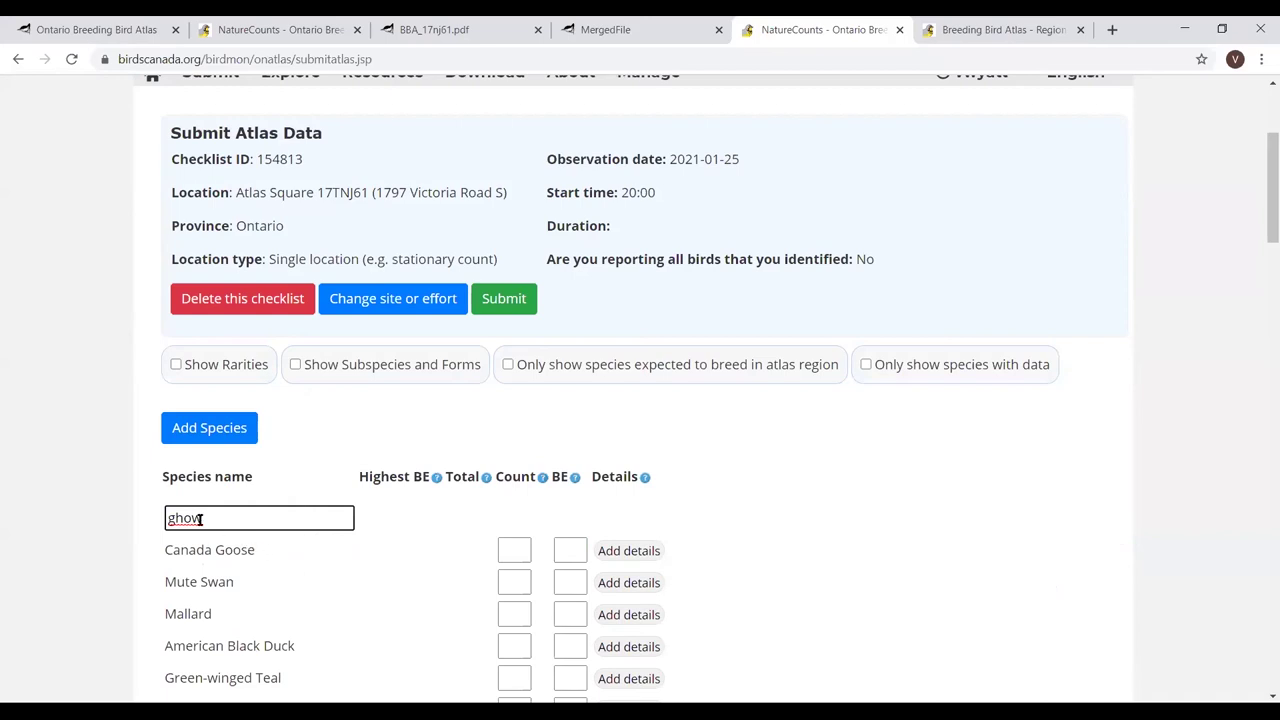
- Search the species for "great h", add Great Horned Owl to the checklist and enter a count of 2
{"action": "key", "text": "BackSpace"}
{"action": "key", "text": "BackSpace"}
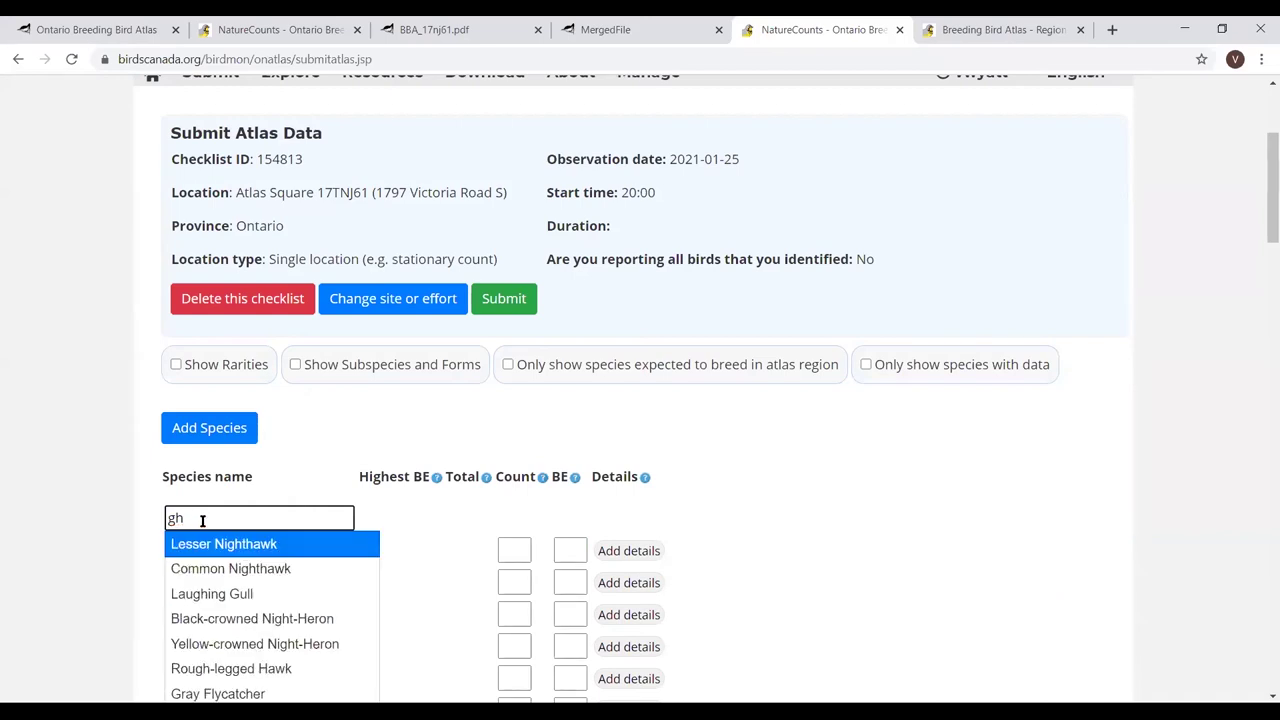
{"action": "key", "text": "BackSpace"}
{"action": "type", "text": "reat h"}
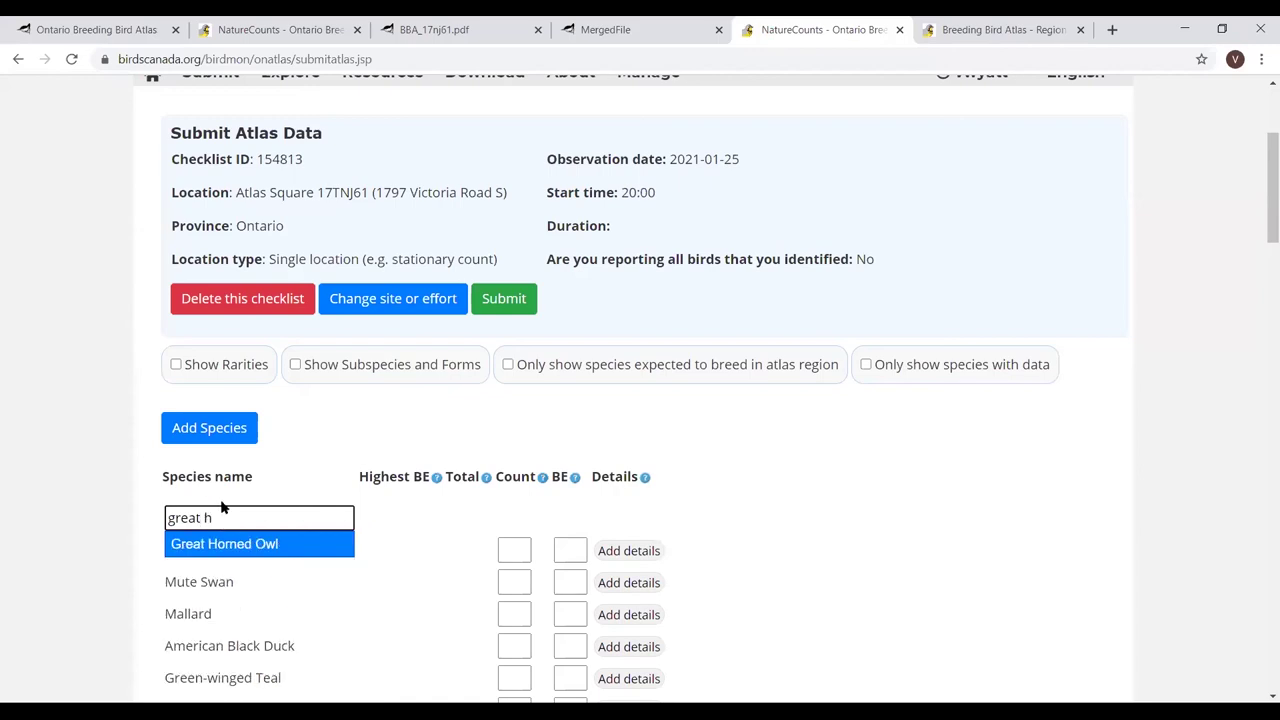
{"action": "left_click", "coordinate": [232, 547]}
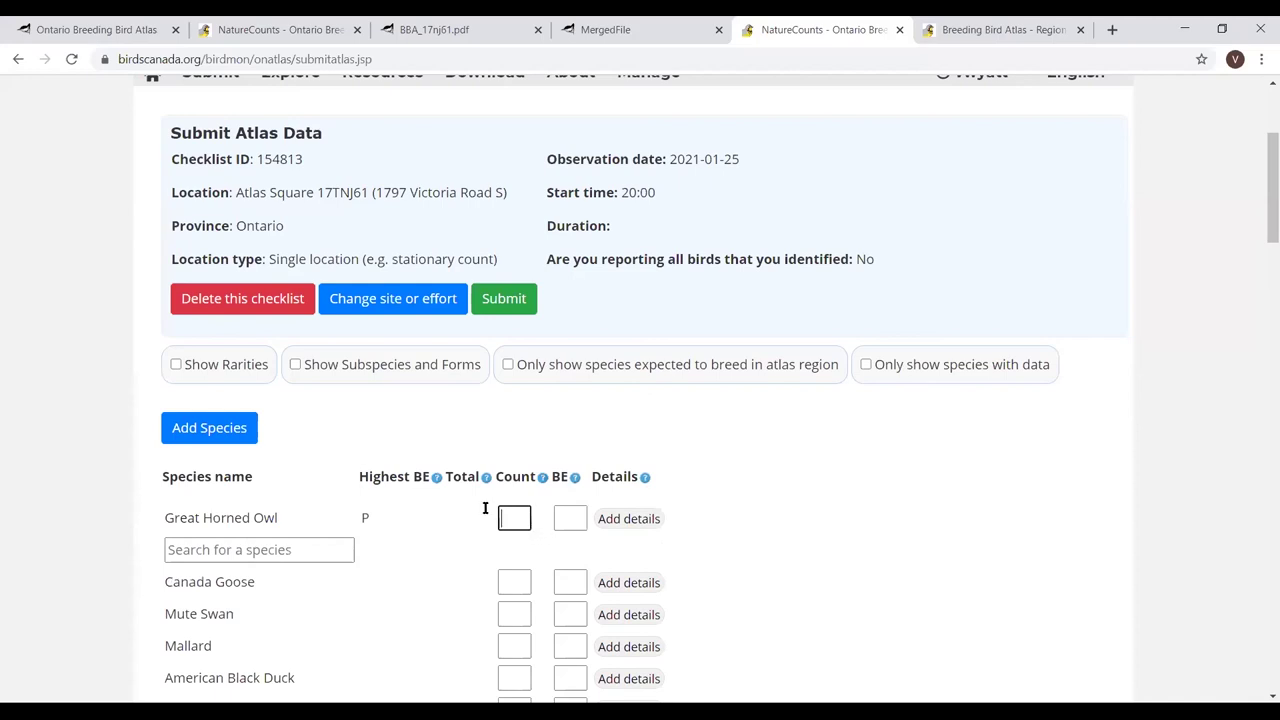
{"action": "type", "text": "2"}
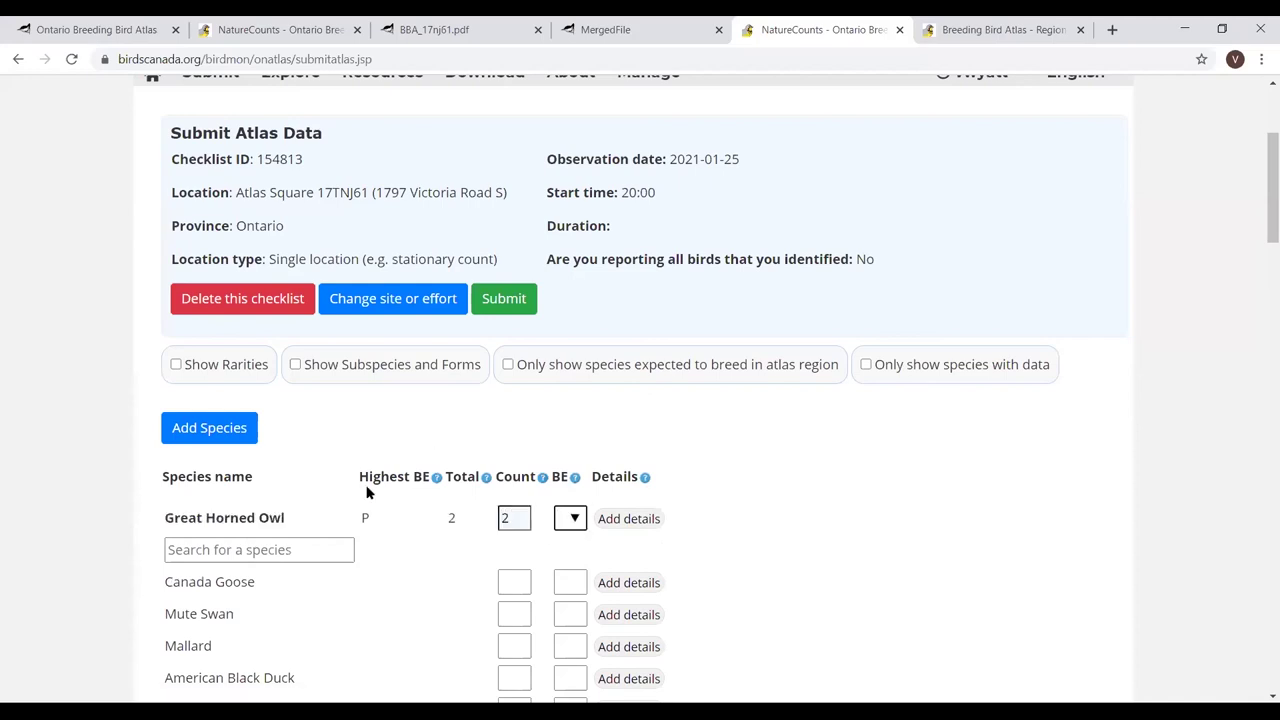
- Try breeding evidence code NB for the Great Horned Owl and read the details on its invalid and unusual codes
{"action": "left_click", "coordinate": [572, 519]}
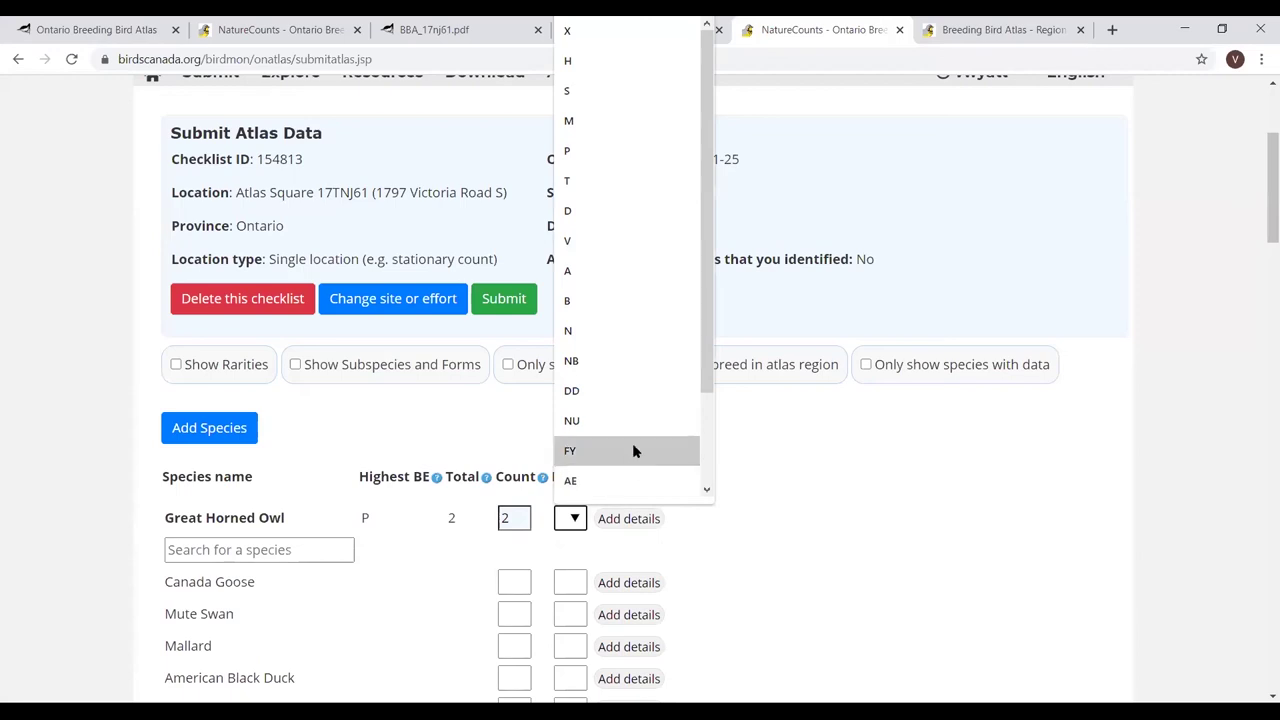
{"action": "left_click", "coordinate": [652, 372]}
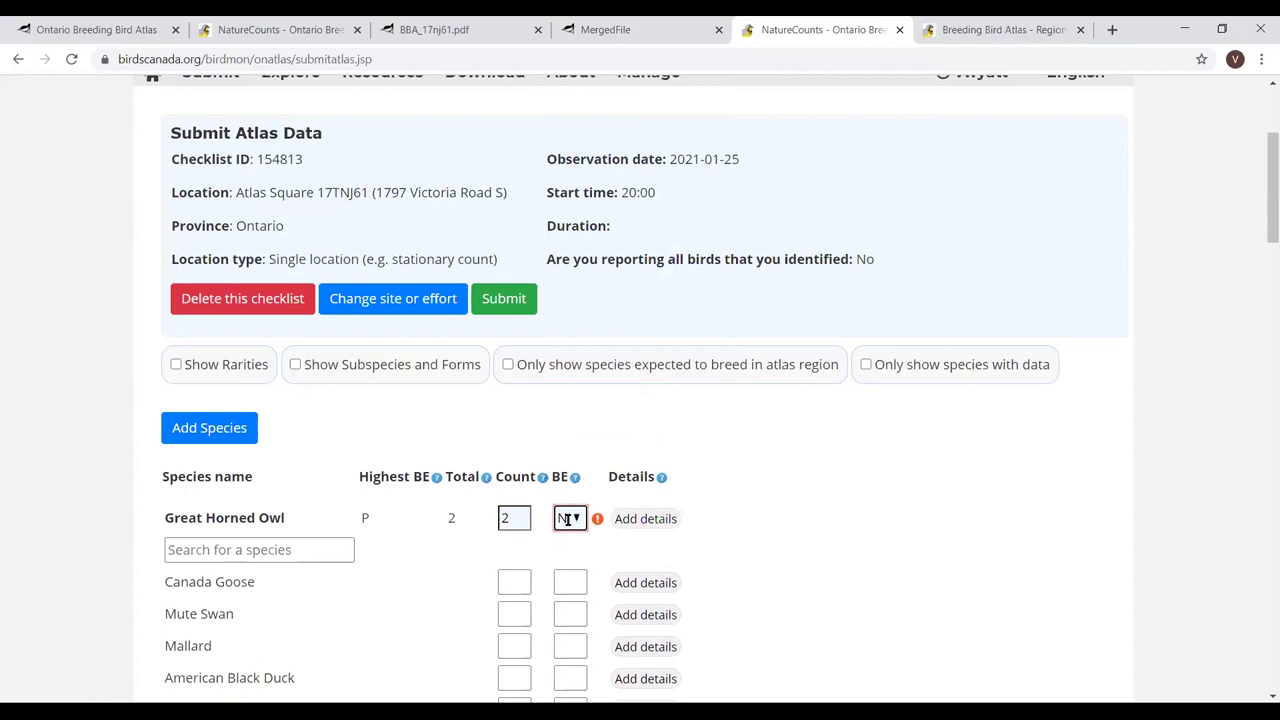
{"action": "mouse_move", "coordinate": [601, 527]}
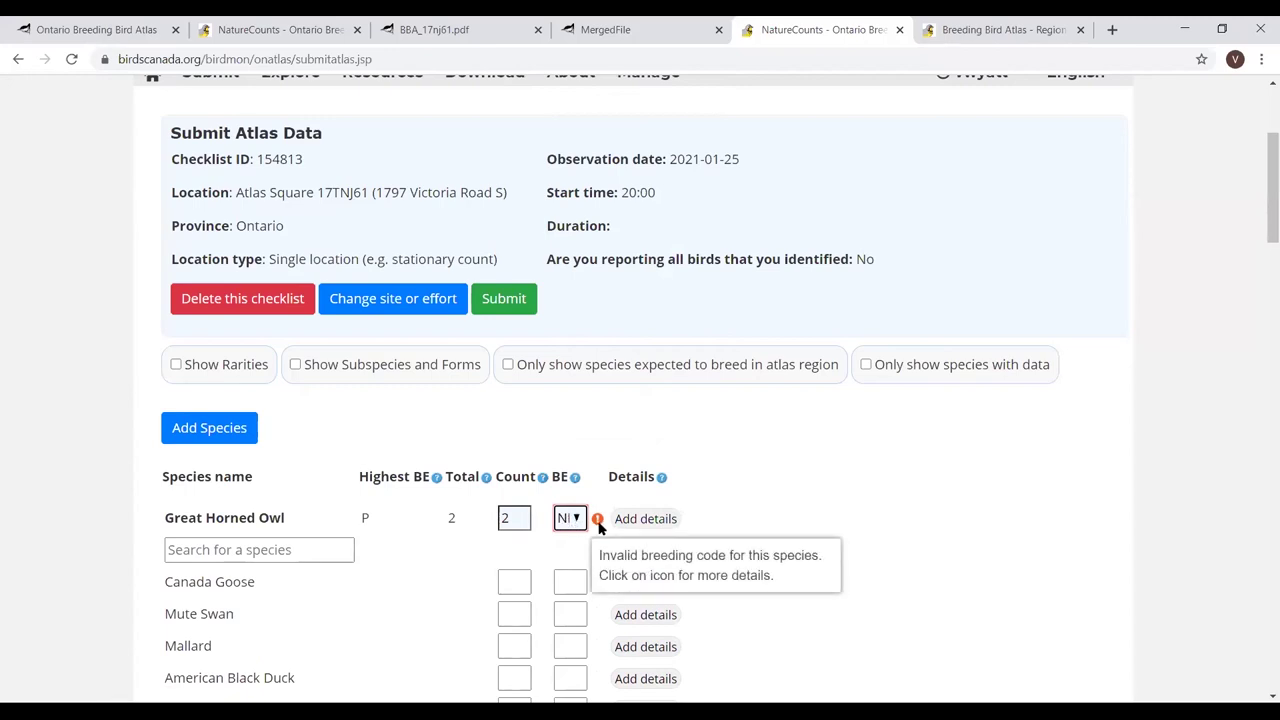
{"action": "left_click", "coordinate": [597, 521]}
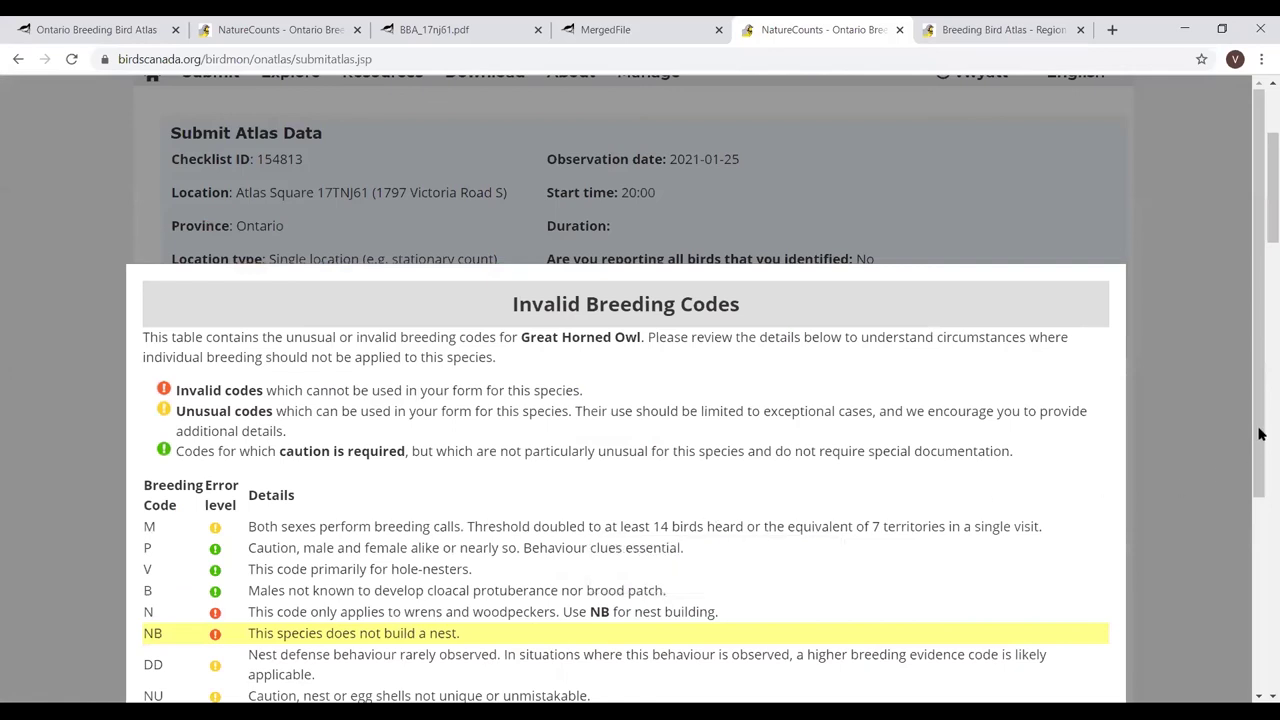
{"action": "scroll", "coordinate": [1258, 444], "scroll_direction": "down", "scroll_amount": 2}
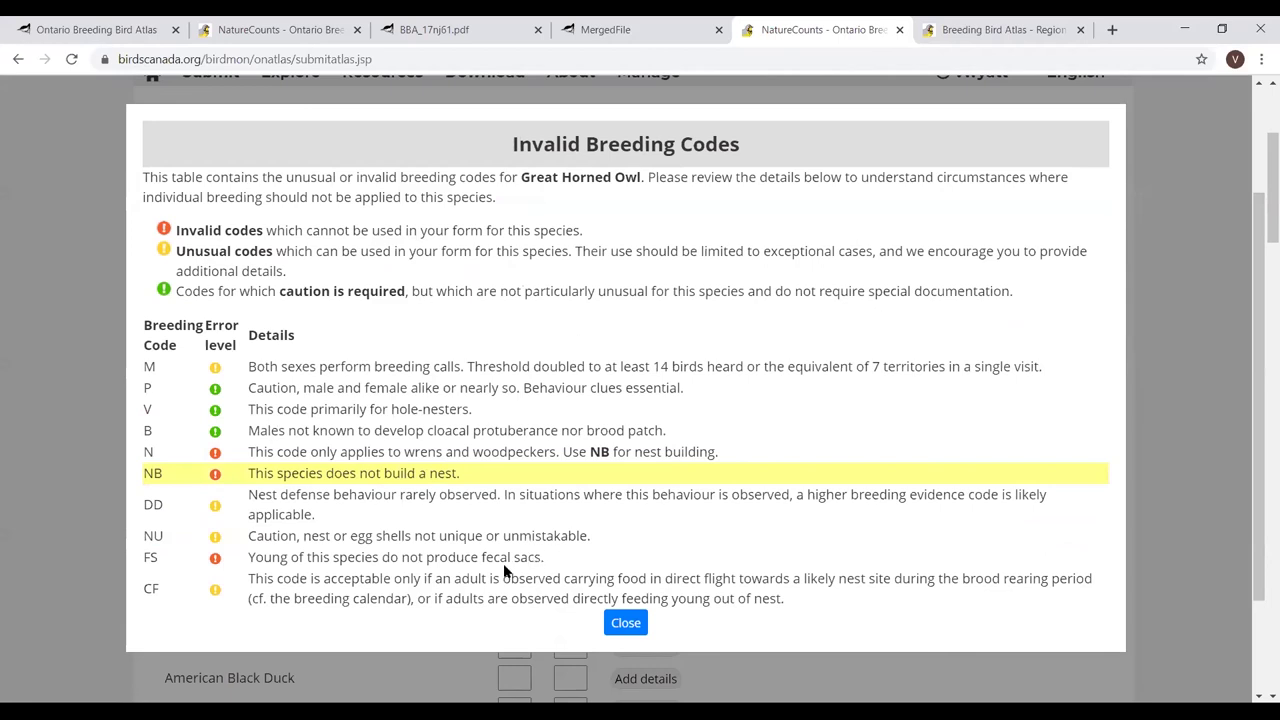
- Close the breeding code details and set the Great Horned Owl's breeding evidence to T
{"action": "left_click", "coordinate": [626, 623]}
{"action": "left_click", "coordinate": [570, 520]}
{"action": "key", "text": "BackSpace"}
{"action": "key", "text": "BackSpace"}
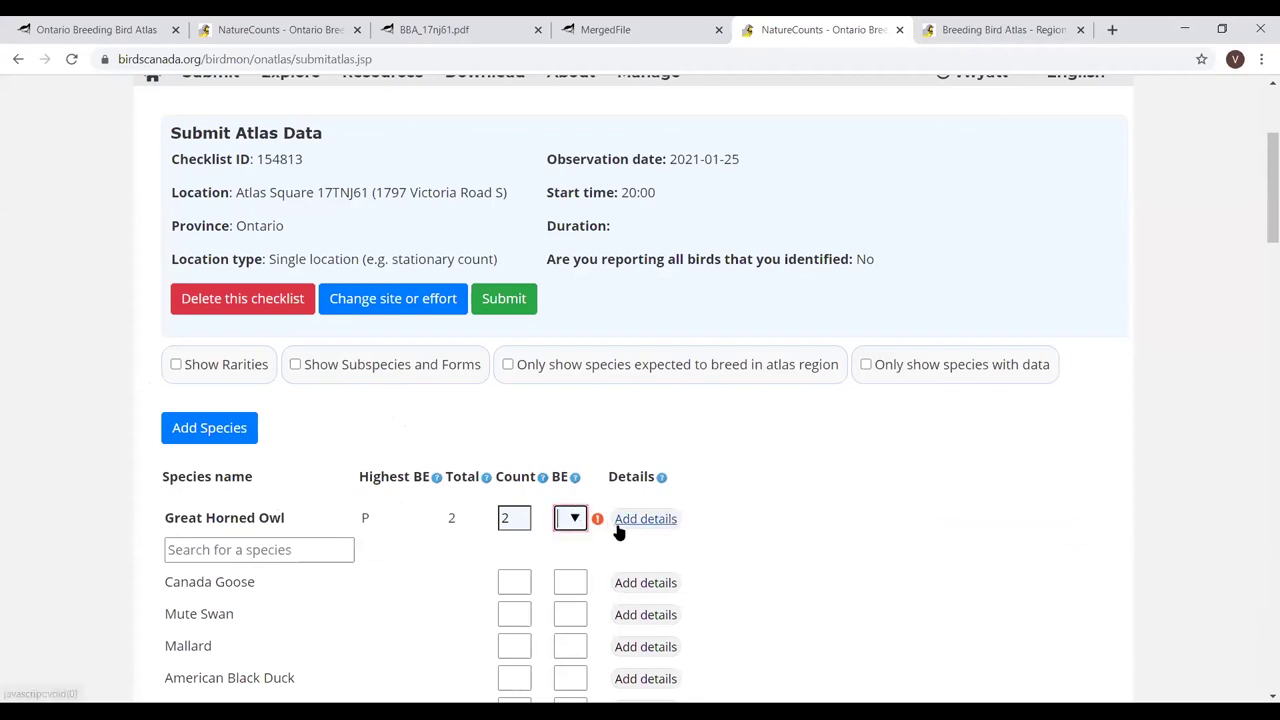
{"action": "left_click", "coordinate": [570, 518]}
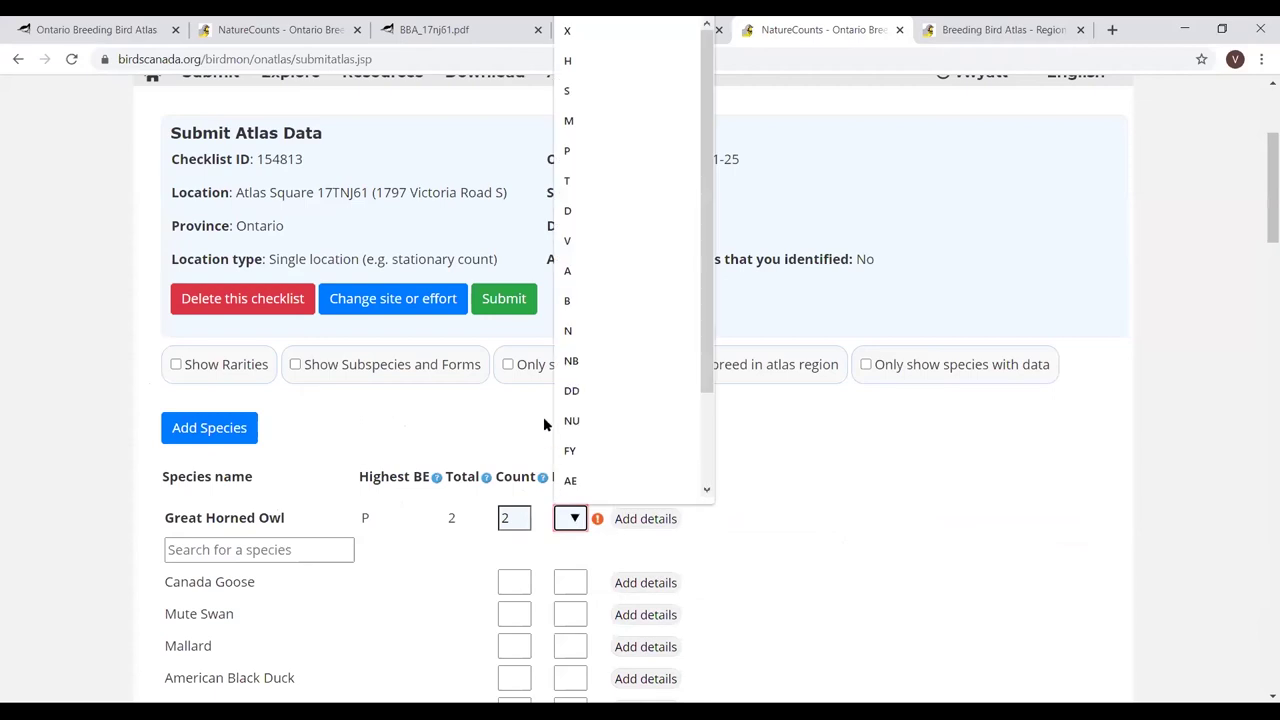
{"action": "left_click", "coordinate": [588, 186]}
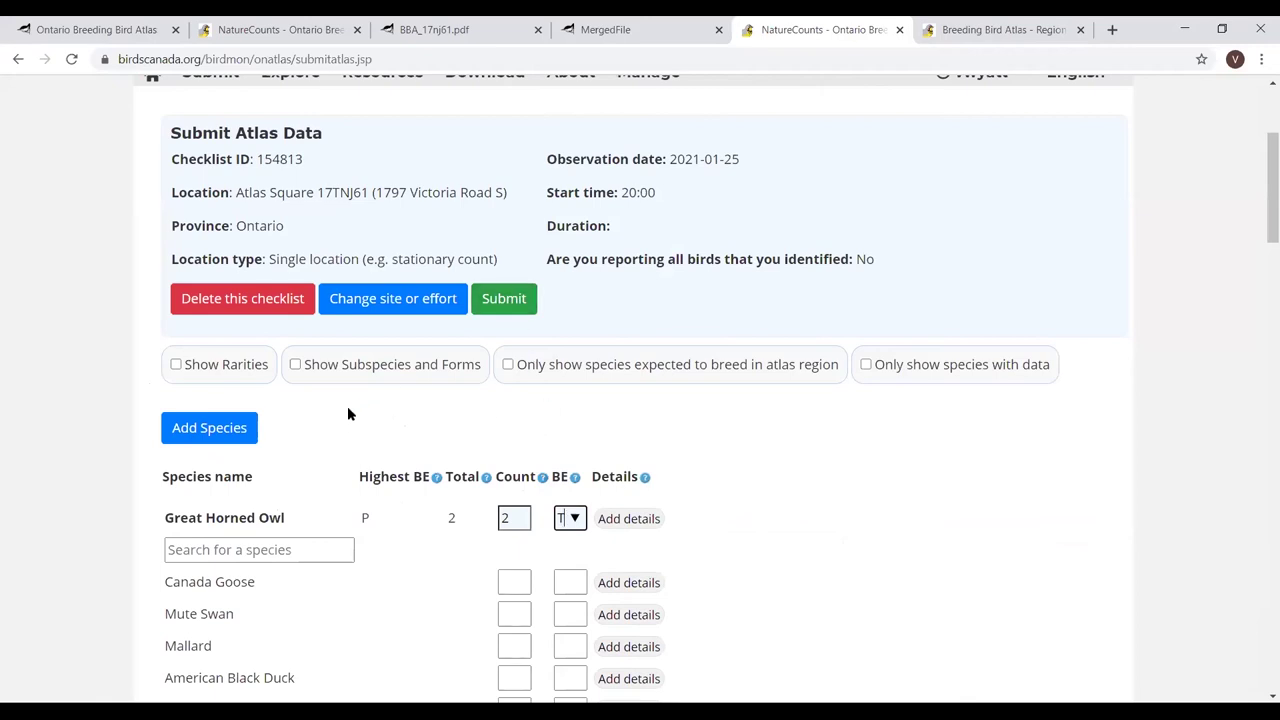
- Permanently delete this checklist and confirm the deletion
{"action": "left_click", "coordinate": [258, 307]}
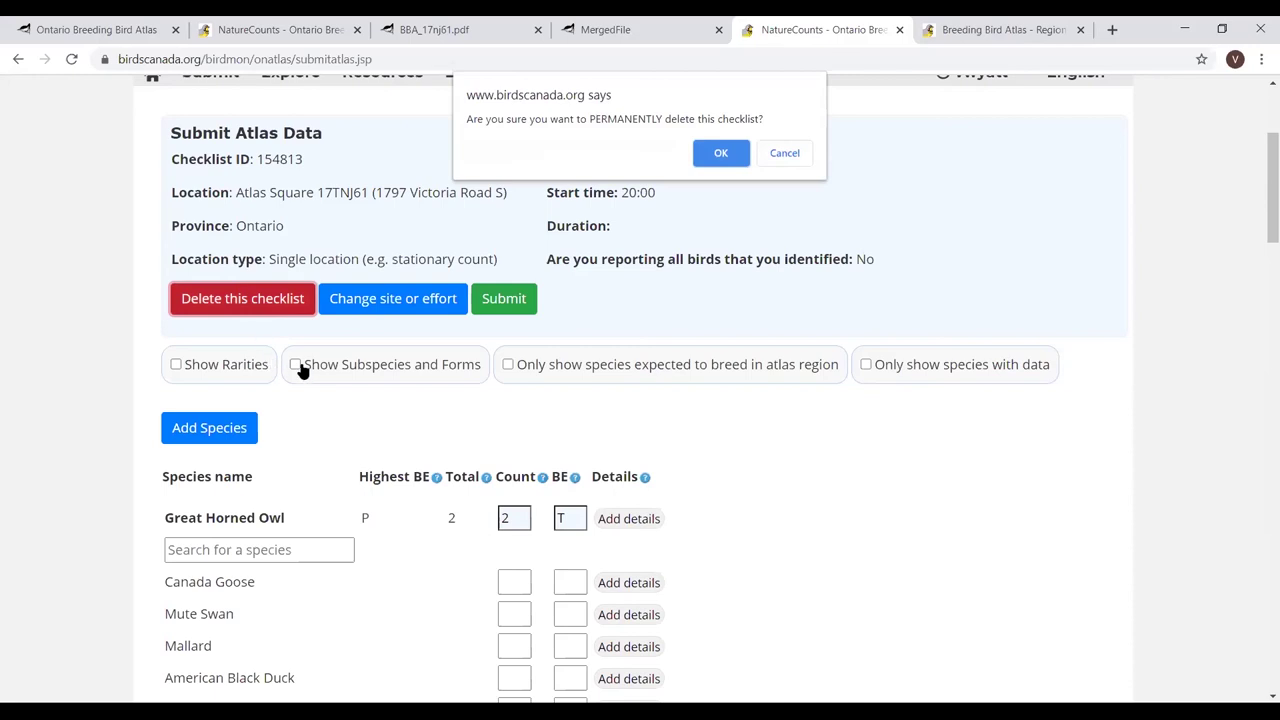
{"action": "left_click", "coordinate": [719, 154]}
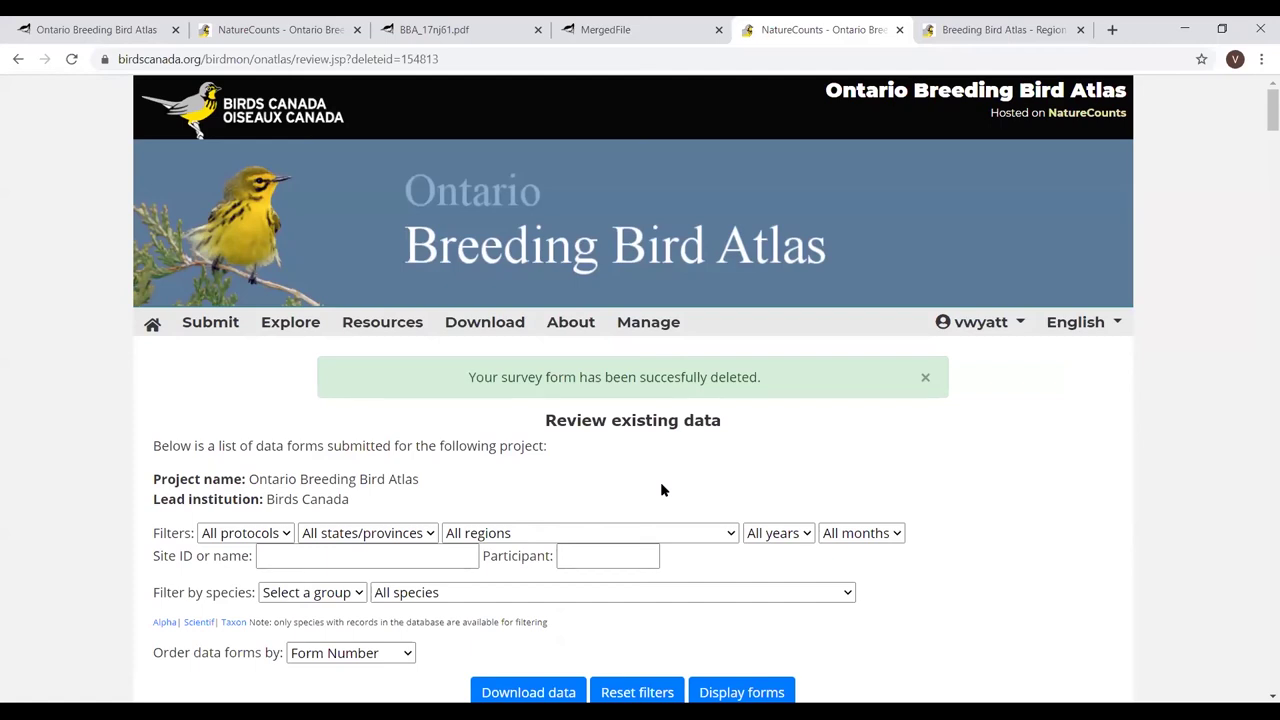
- Open the atlas coverage map and update it to show the atlas regions
{"action": "mouse_move", "coordinate": [288, 324]}
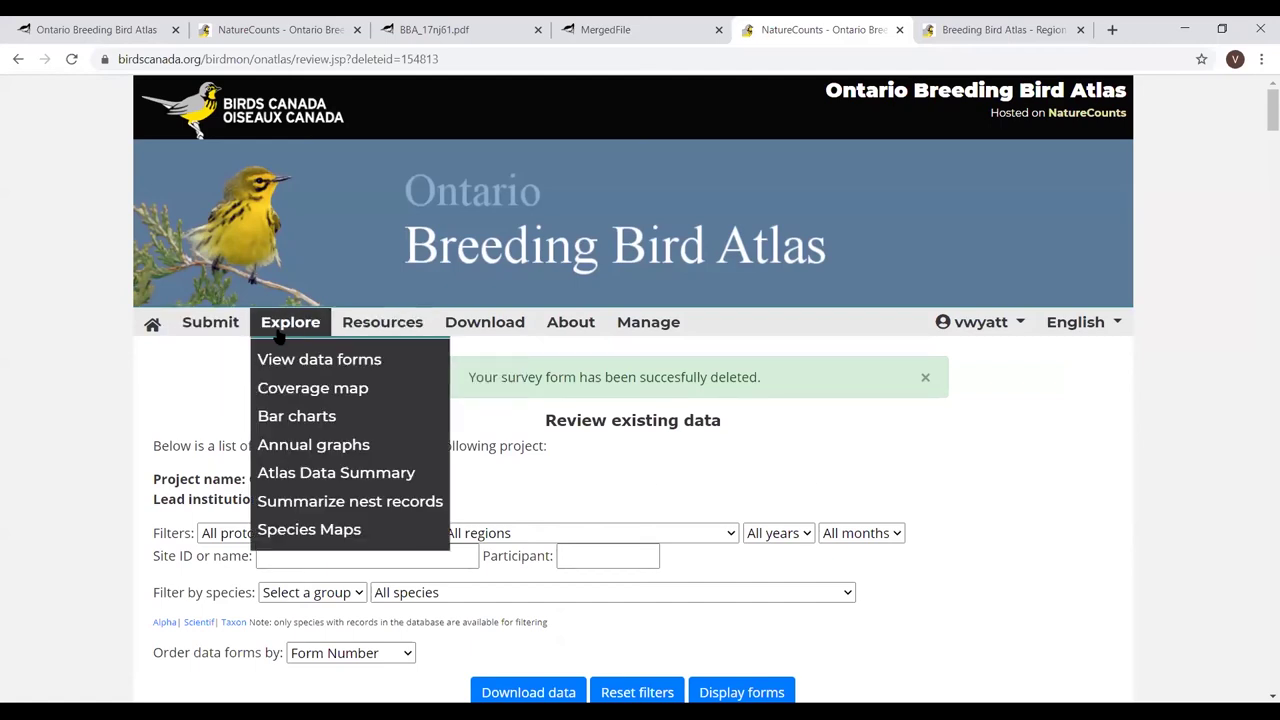
{"action": "left_click", "coordinate": [281, 397]}
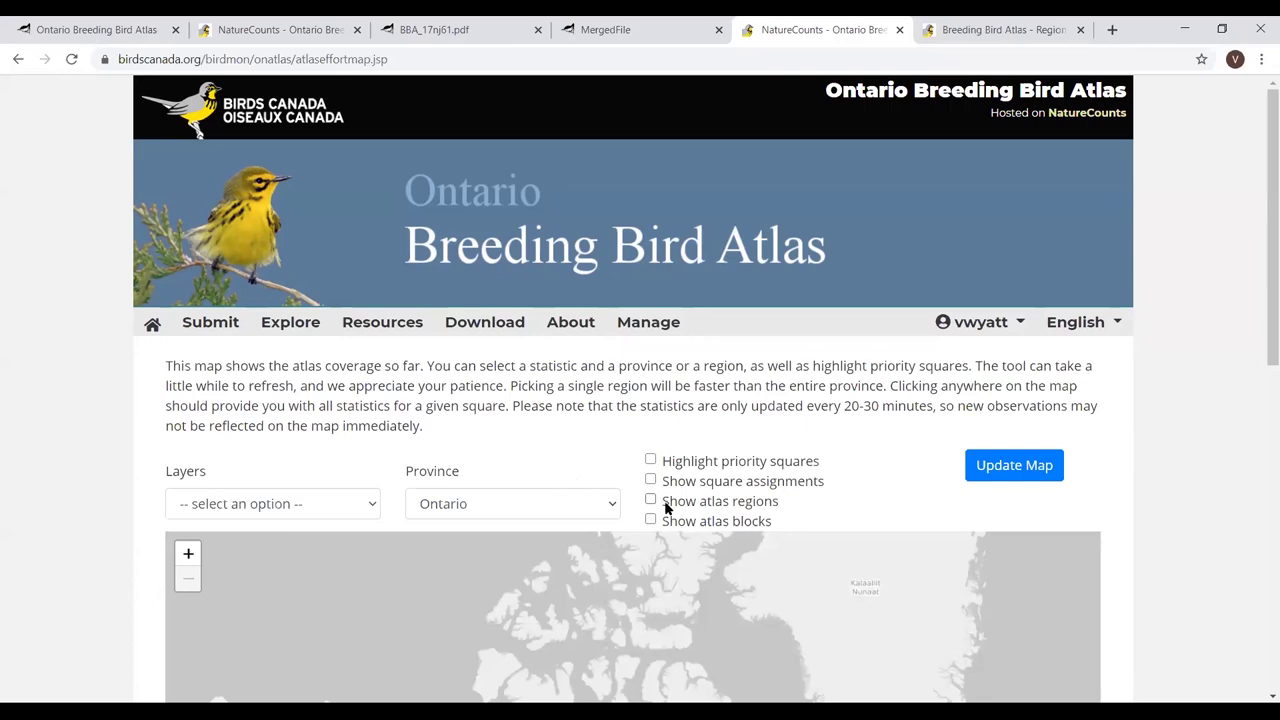
{"action": "left_click", "coordinate": [651, 500]}
{"action": "left_click", "coordinate": [1046, 479]}
- View the statistics and assignment of atlas square 17TNJ61 beside Guelph on the coverage map and close them without saving
{"action": "scroll", "coordinate": [1262, 400], "scroll_direction": "down", "scroll_amount": 1}
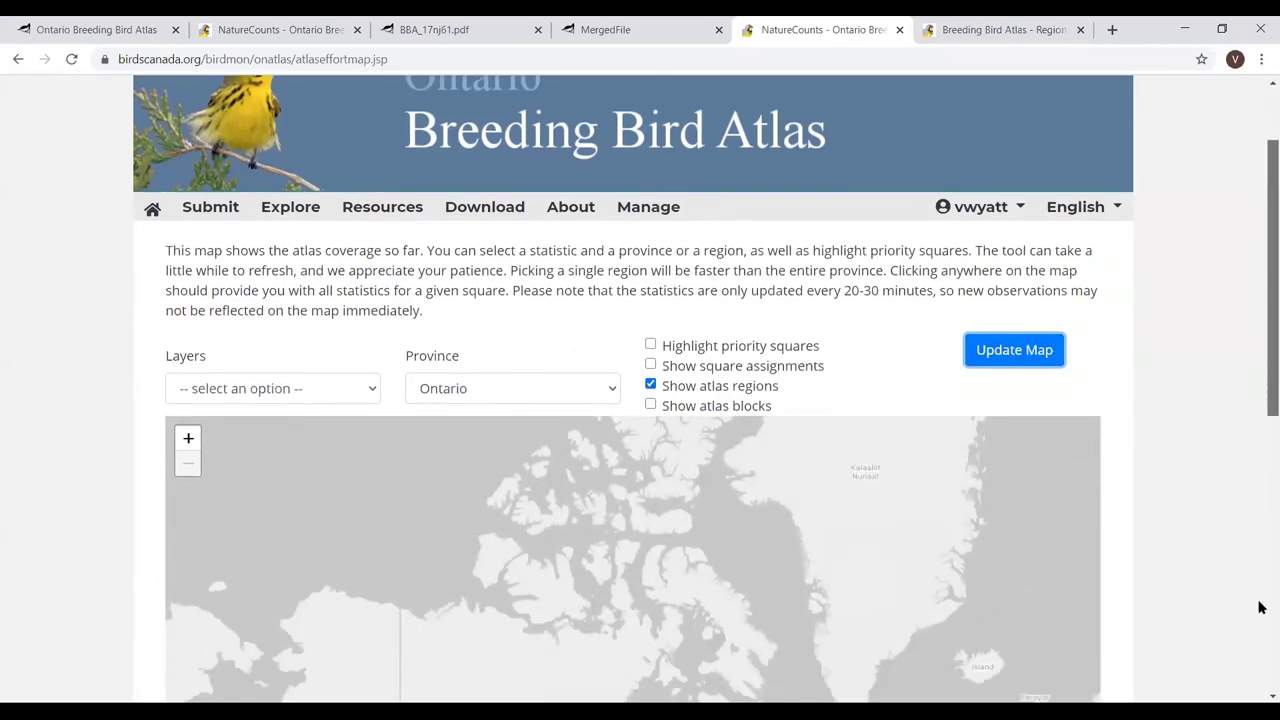
{"action": "scroll", "coordinate": [430, 335], "scroll_direction": "down", "scroll_amount": 4}
{"action": "scroll", "coordinate": [440, 350], "scroll_direction": "up", "scroll_amount": 3}
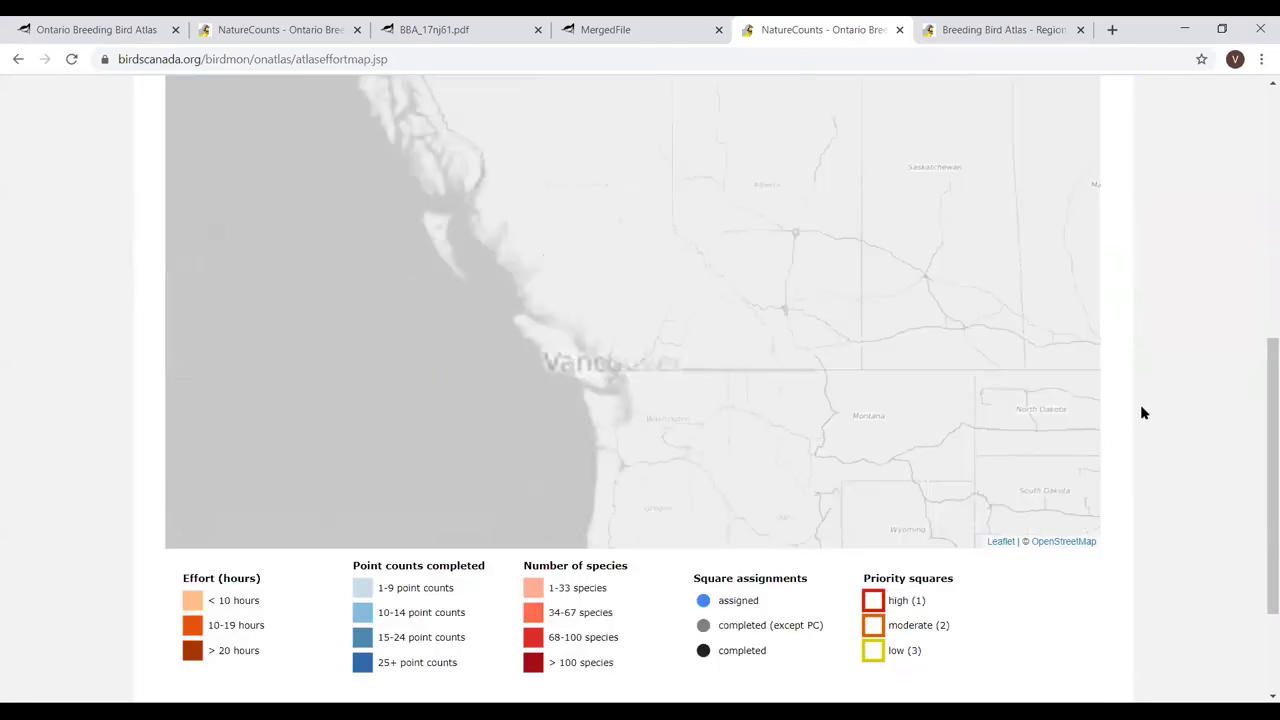
{"action": "left_click_drag", "start_coordinate": [921, 404], "coordinate": [74, 334]}
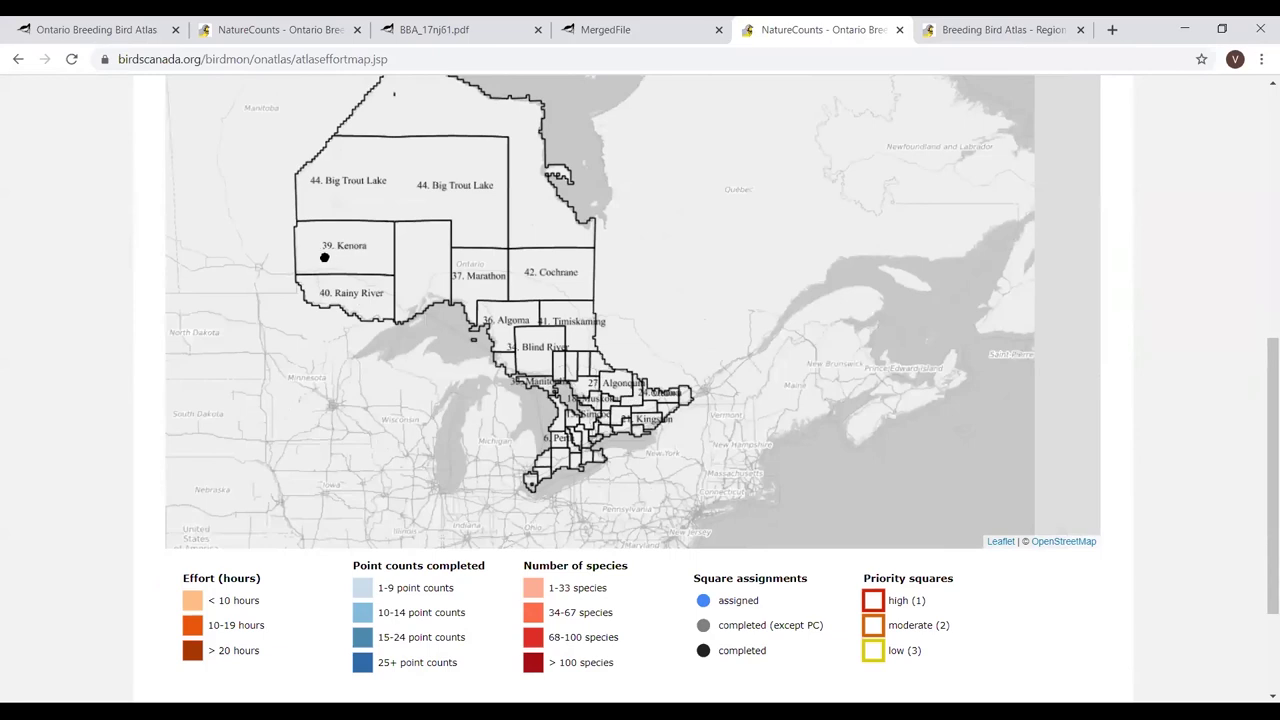
{"action": "scroll", "coordinate": [535, 320], "scroll_direction": "down", "scroll_amount": 4}
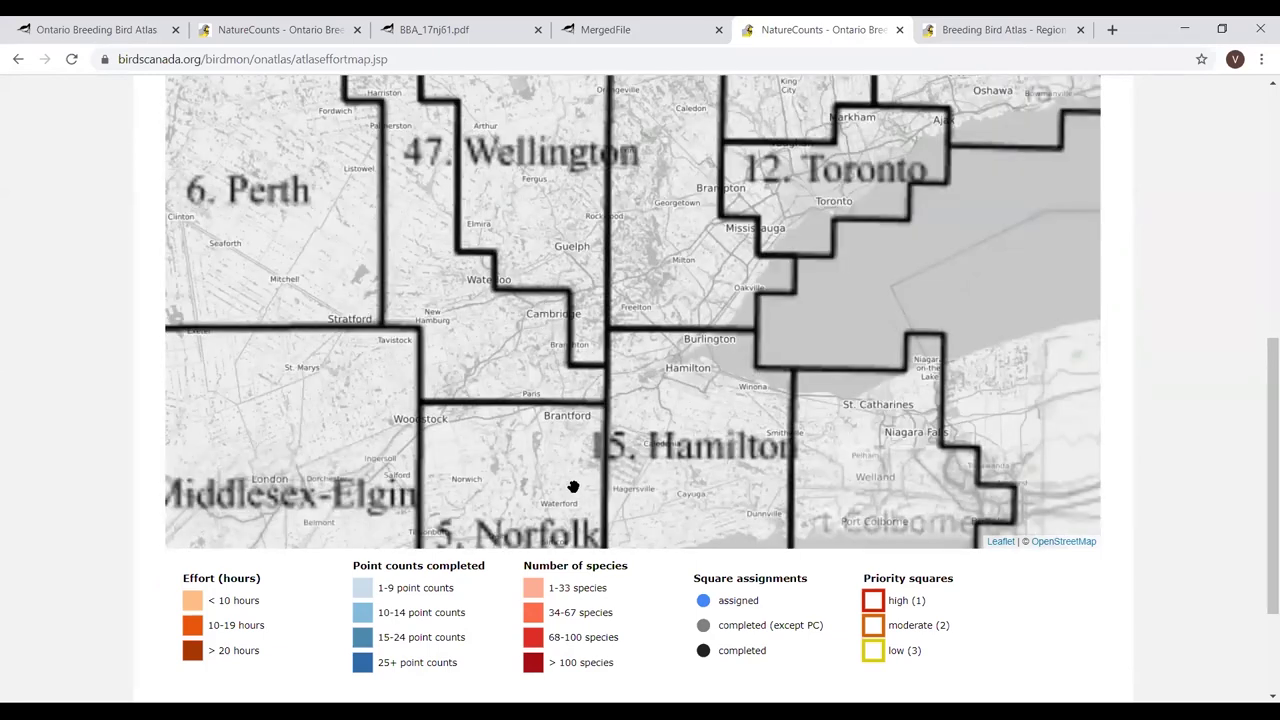
{"action": "scroll", "coordinate": [545, 393], "scroll_direction": "up", "scroll_amount": 2}
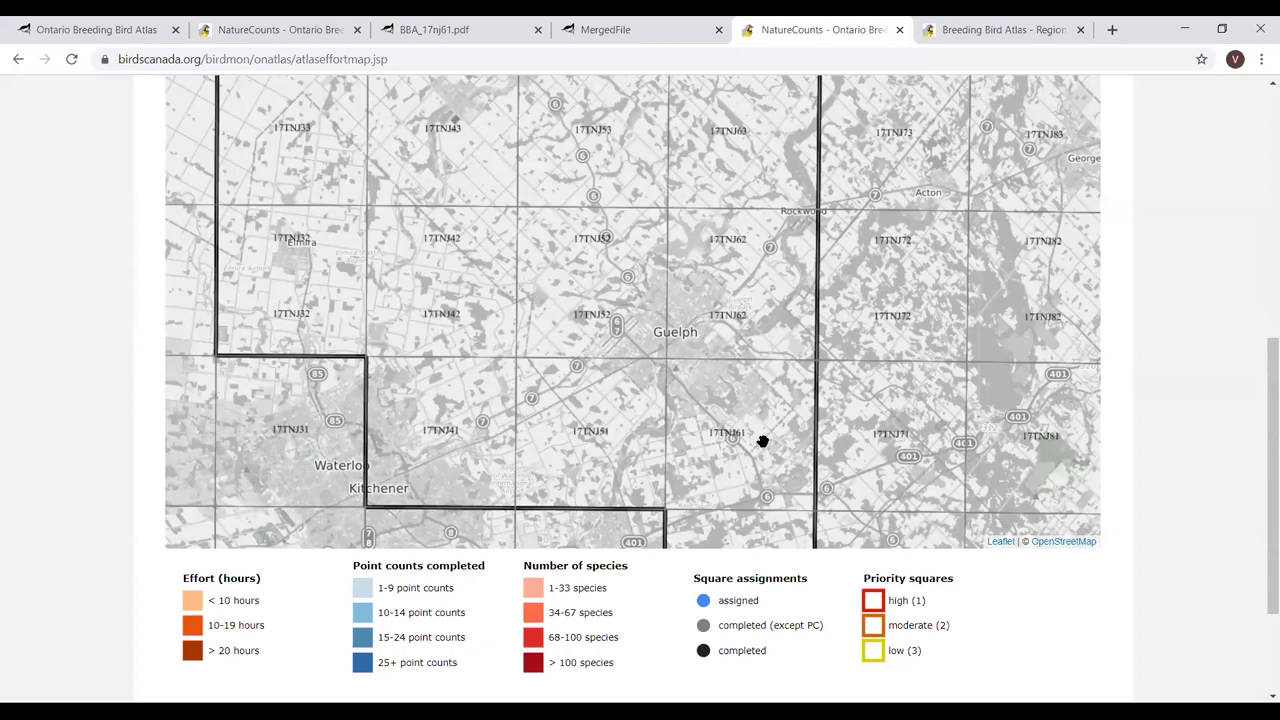
{"action": "left_click", "coordinate": [761, 442]}
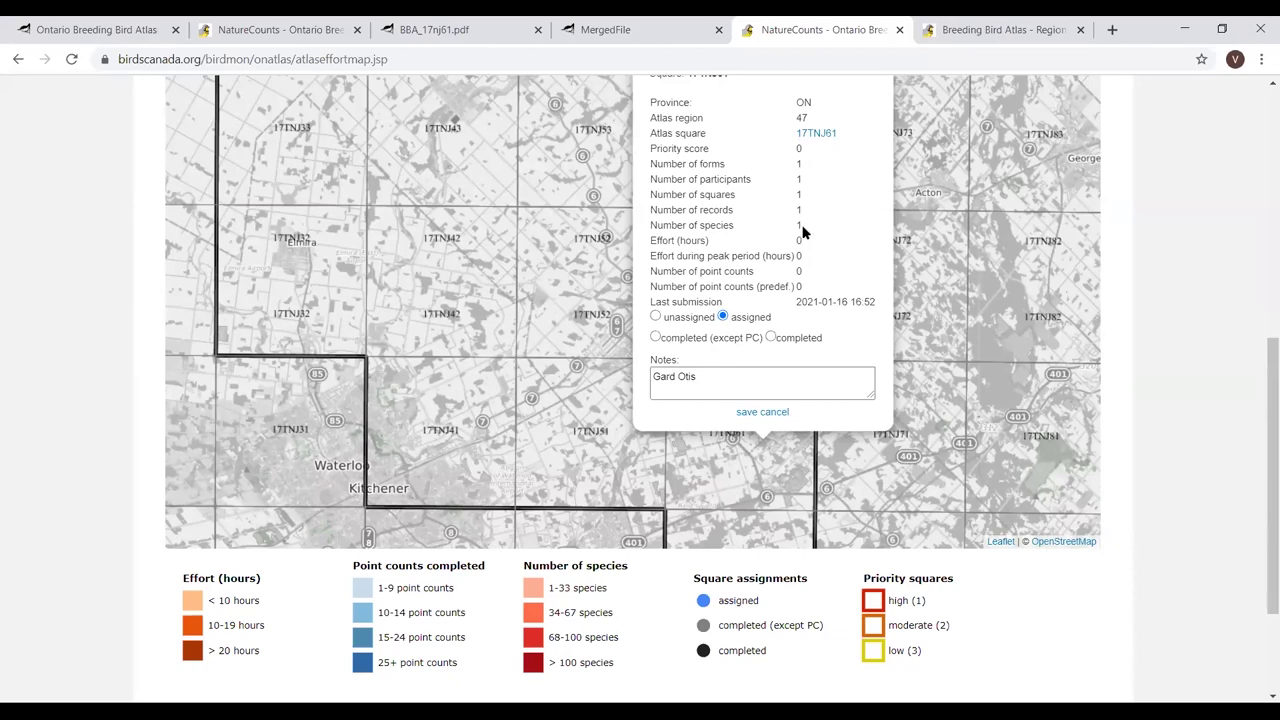
{"action": "left_click", "coordinate": [722, 372]}
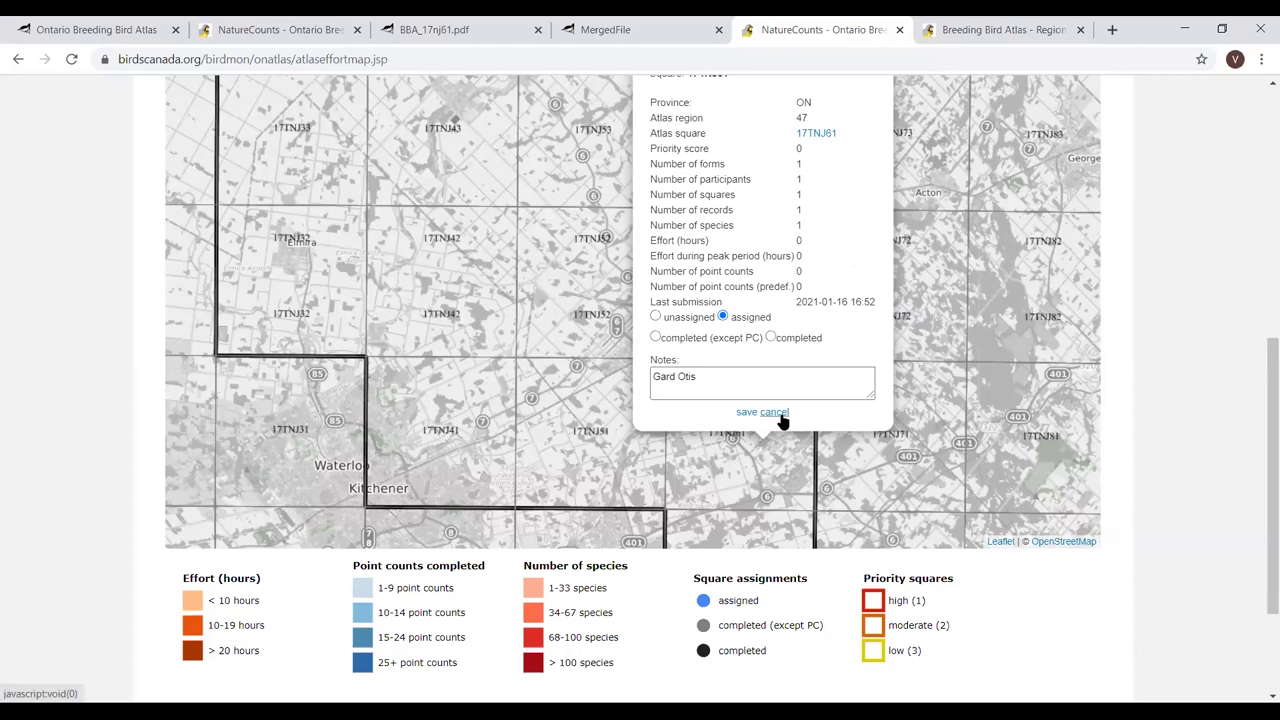
{"action": "left_click", "coordinate": [489, 340]}
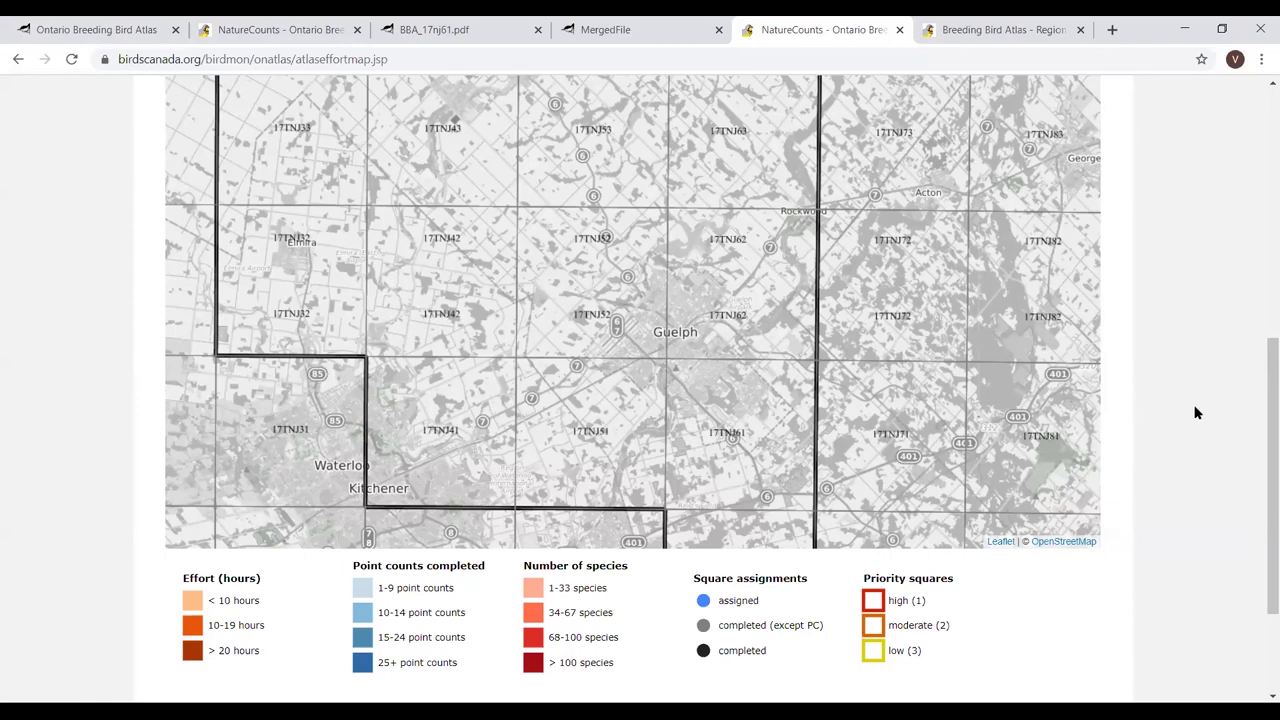
- Open the user profile and look through it to the eBird export and site-sharing settings
{"action": "scroll", "coordinate": [1252, 380], "scroll_direction": "up", "scroll_amount": 1}
{"action": "scroll", "coordinate": [1211, 200], "scroll_direction": "up", "scroll_amount": 5}
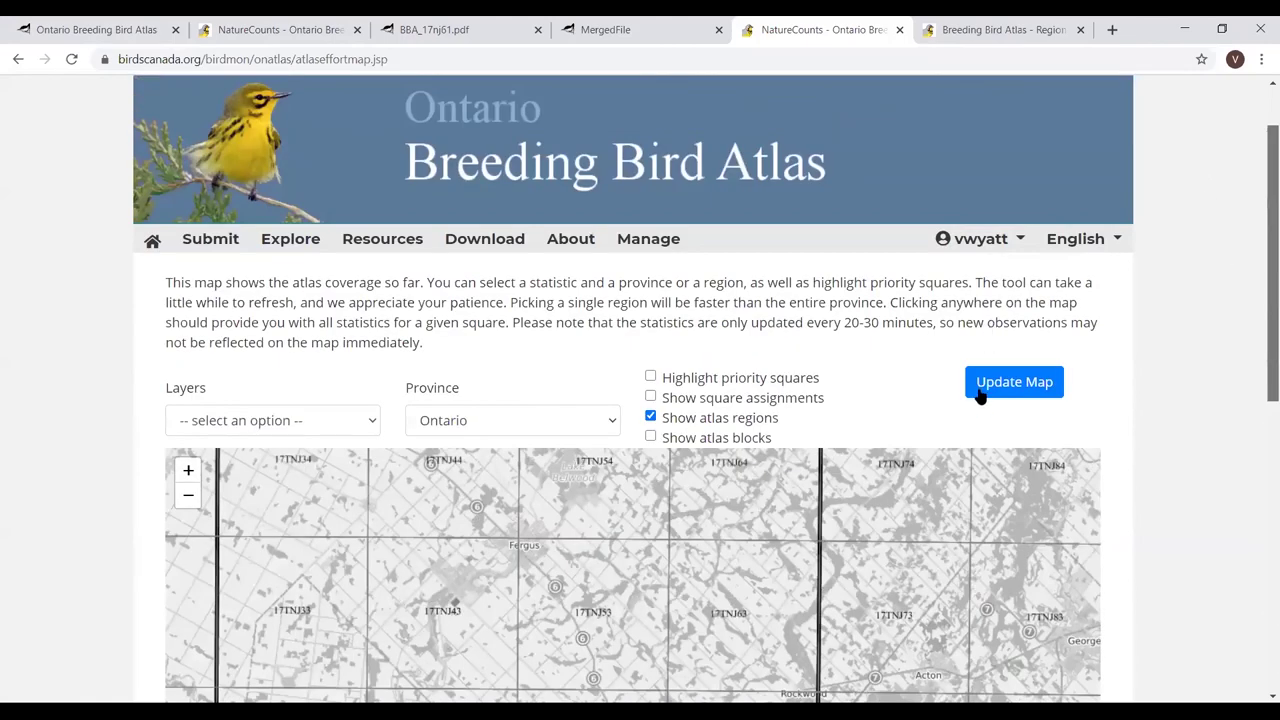
{"action": "scroll", "coordinate": [977, 394], "scroll_direction": "up", "scroll_amount": 1}
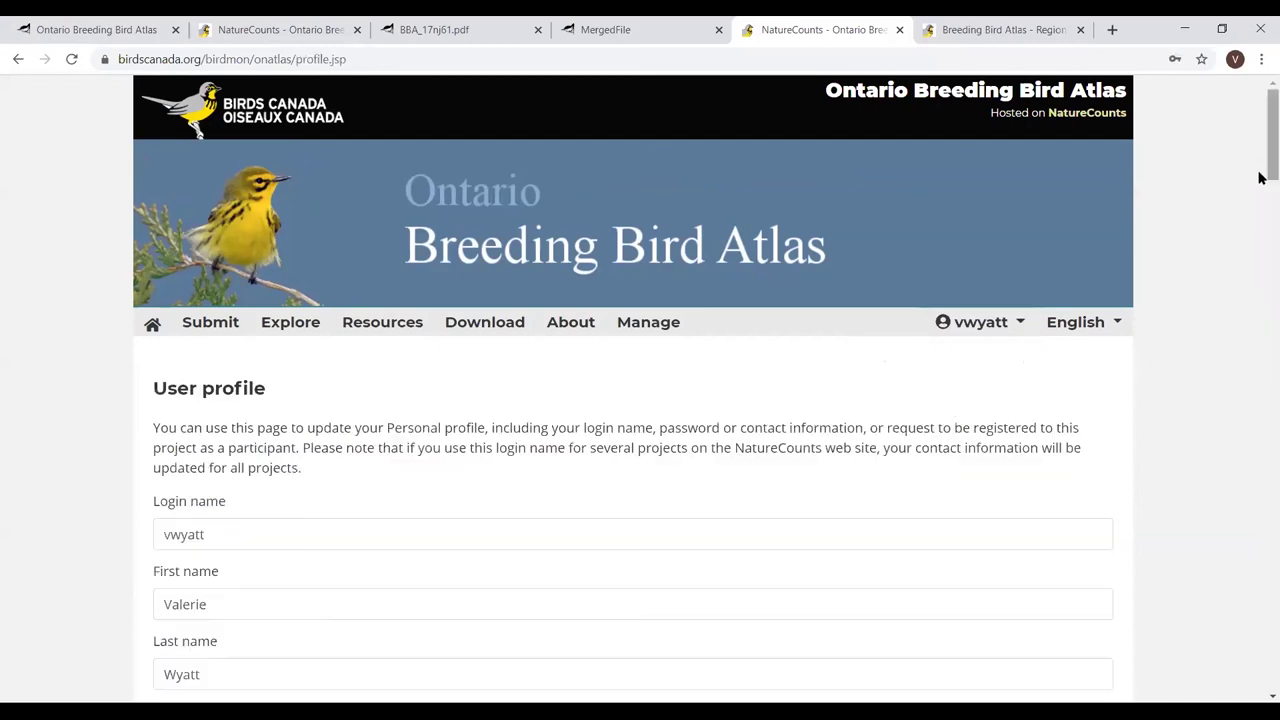
{"action": "scroll", "coordinate": [1260, 251], "scroll_direction": "down", "scroll_amount": 4}
{"action": "scroll", "coordinate": [1257, 420], "scroll_direction": "down", "scroll_amount": 15}
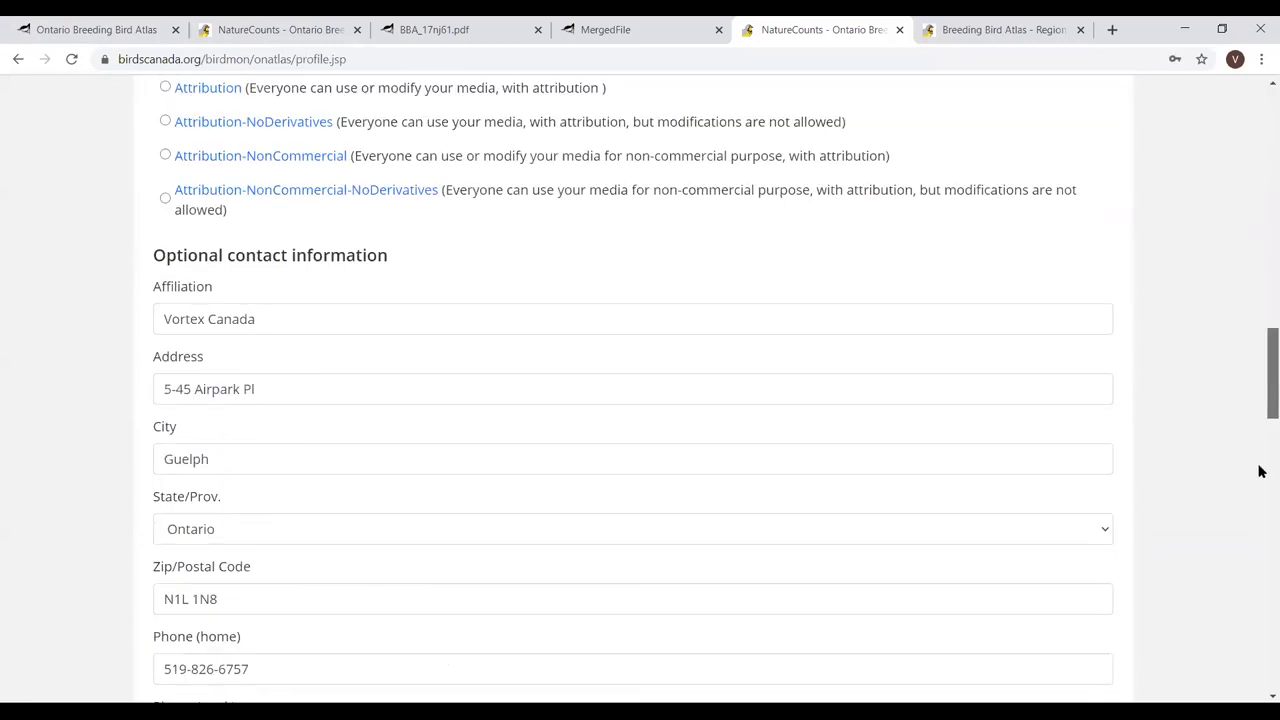
{"action": "scroll", "coordinate": [1260, 520], "scroll_direction": "down", "scroll_amount": 1}
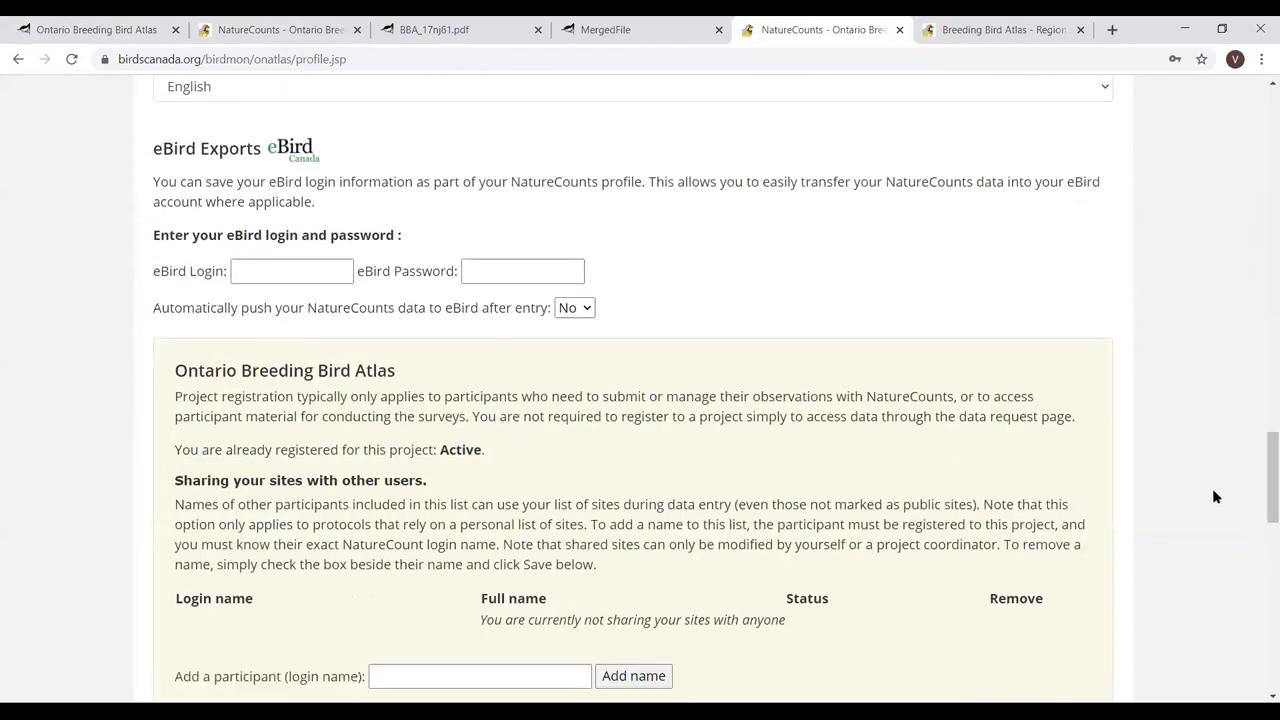